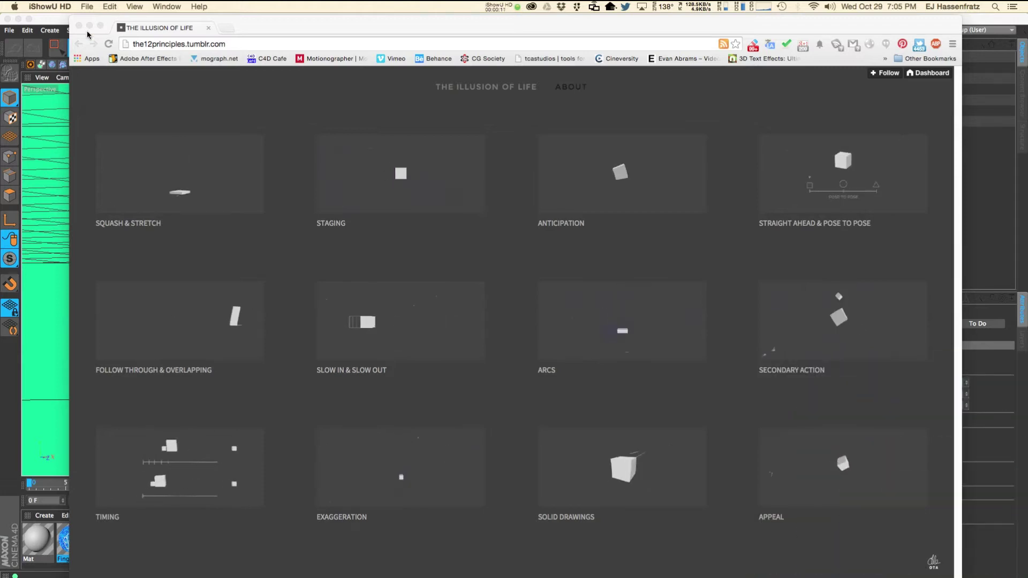
# Step: Minimize the Chrome window to return to the Cinema 4D foam_finger_start project
pyautogui.press('super+m')
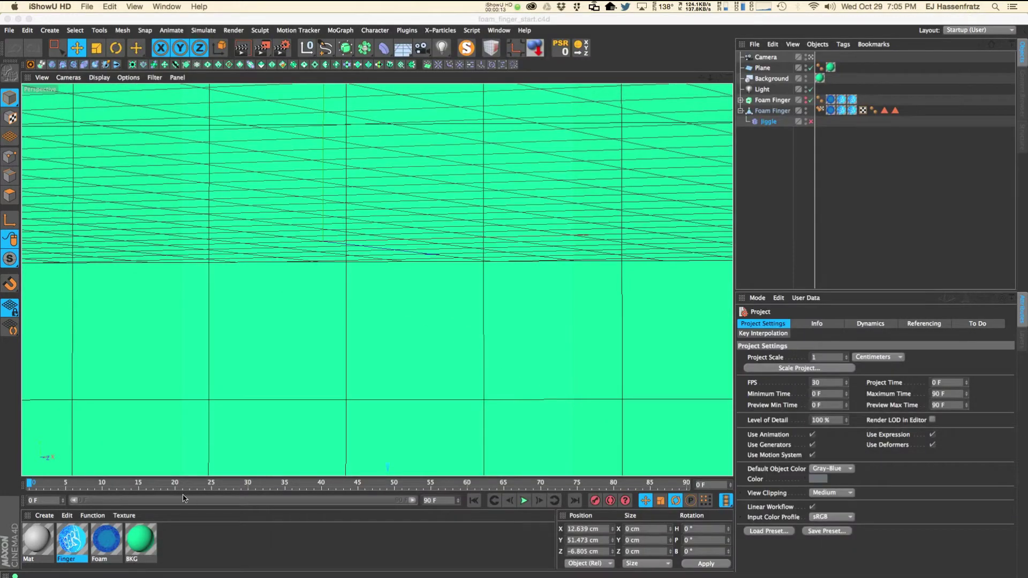
# Step: Play the foam finger animation and pause it at frame 59 on the bent finger
pyautogui.click(524, 501)
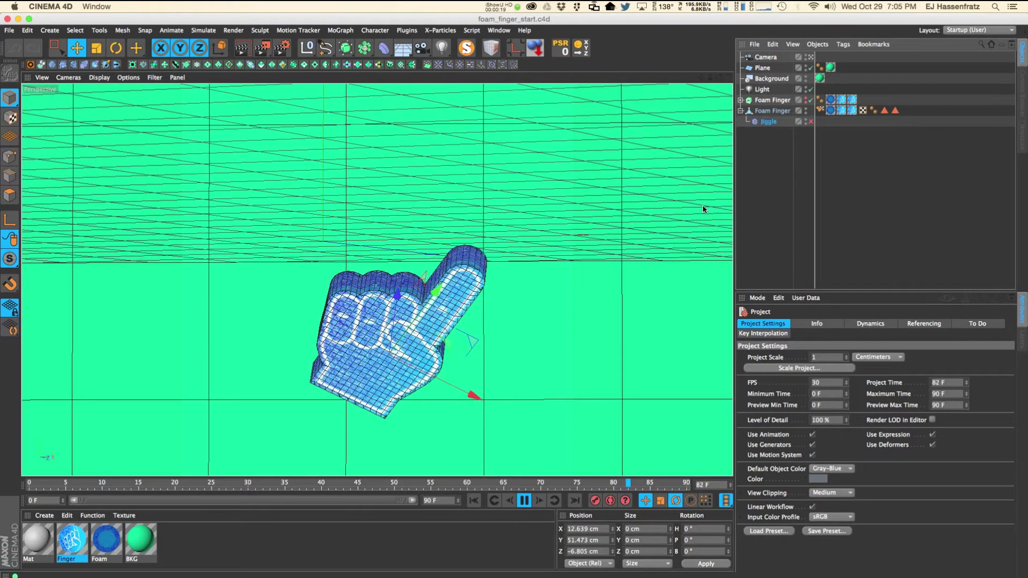
pyautogui.click(252, 50)
pyautogui.click(242, 49)
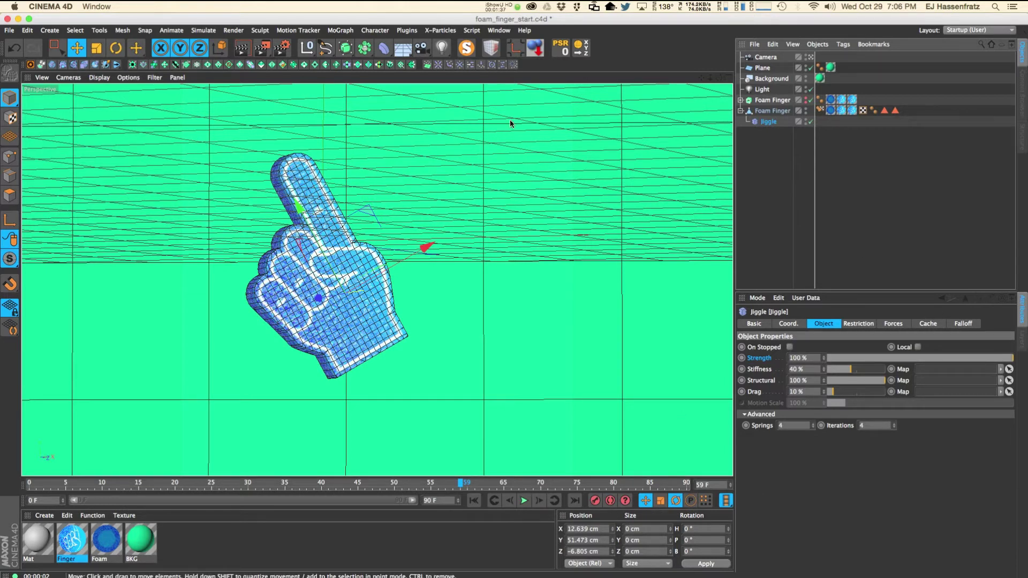
# Step: Show the deformer list, then view the Jiggle's Infinite falloff settings during playback
pyautogui.click(382, 49)
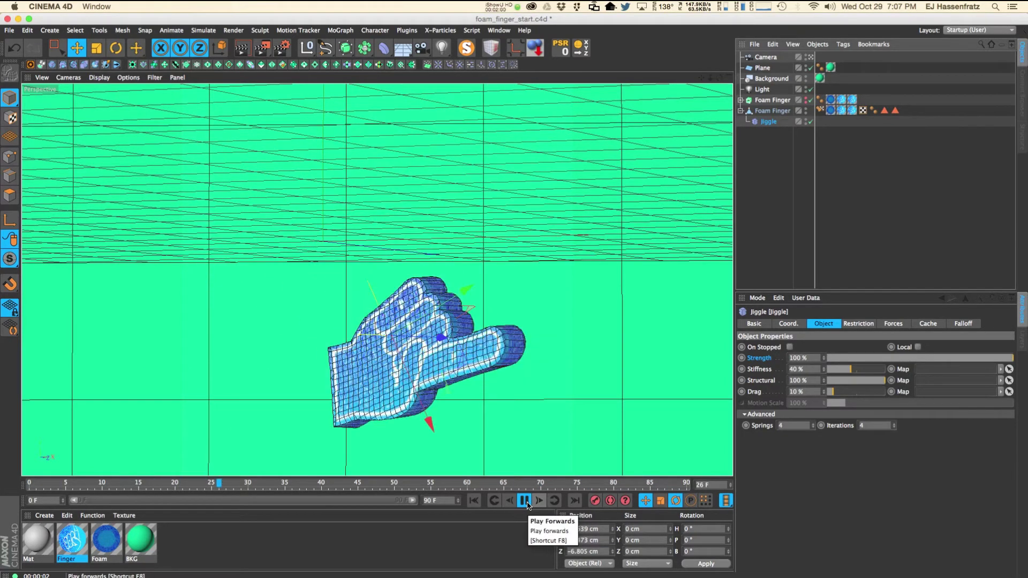
pyautogui.click(964, 323)
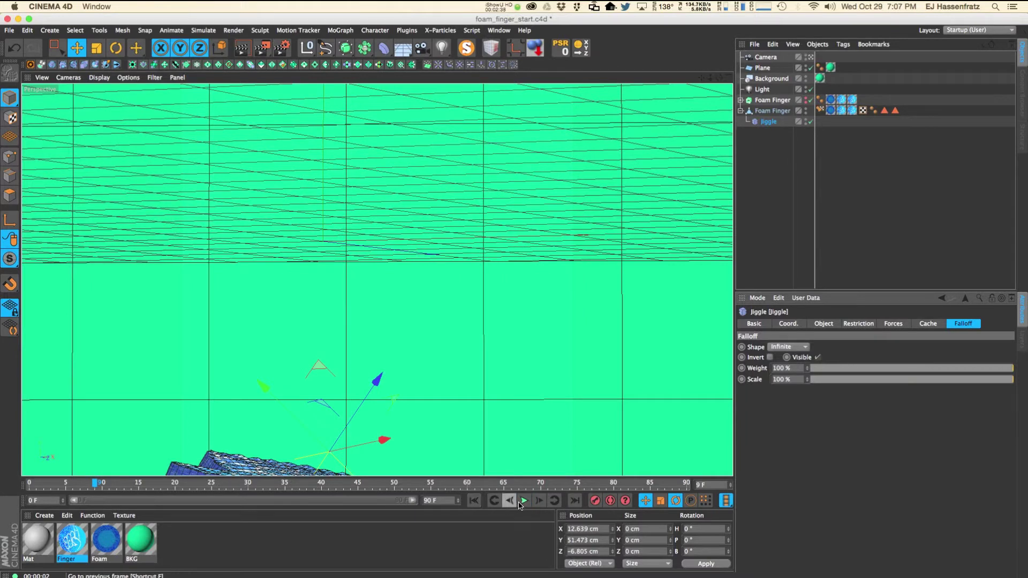
# Step: Change the Jiggle falloff shape to Linear and scrub frames 25–45 to check the wobble
pyautogui.click(519, 504)
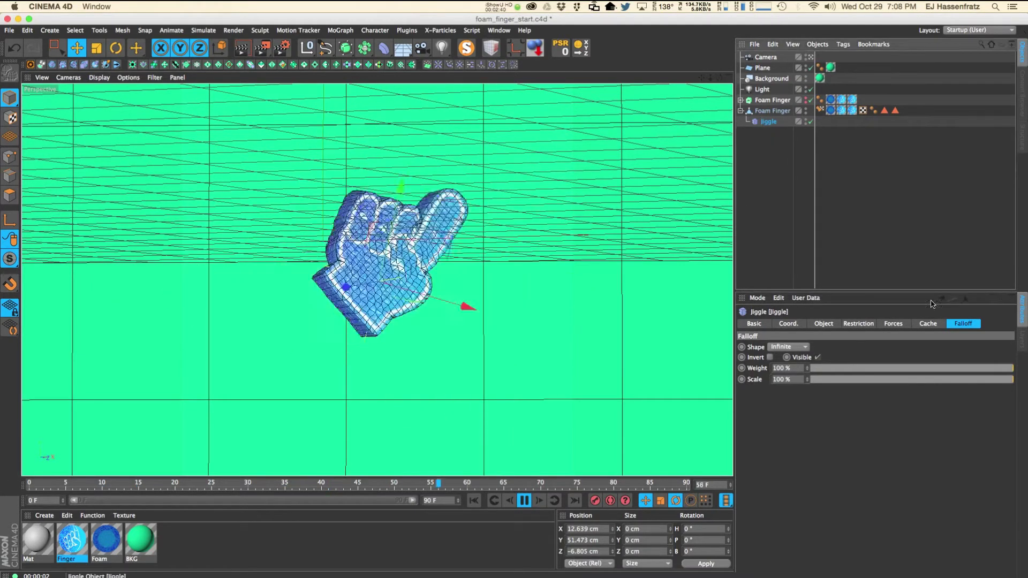
pyautogui.click(791, 347)
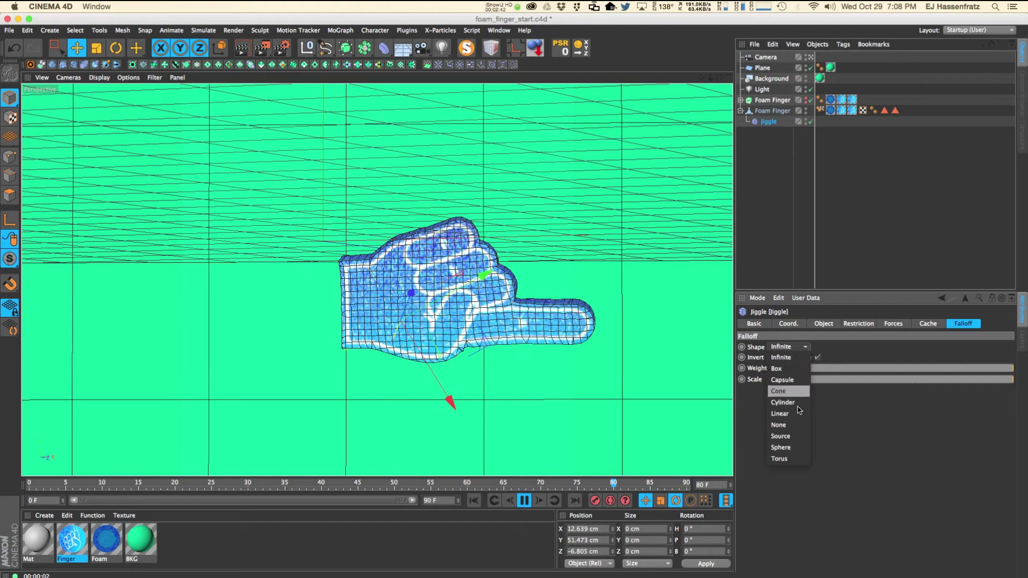
pyautogui.click(781, 414)
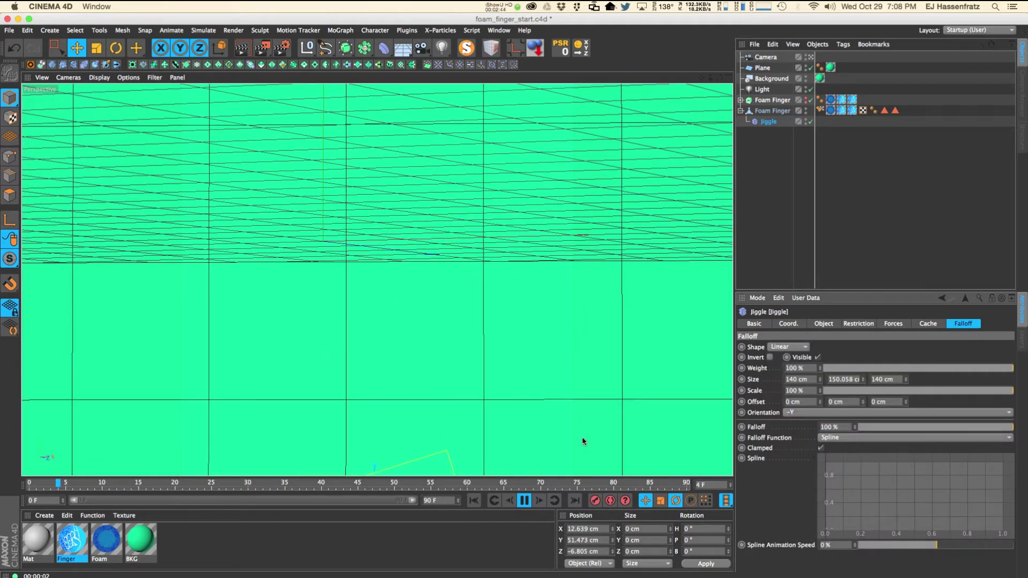
pyautogui.click(525, 501)
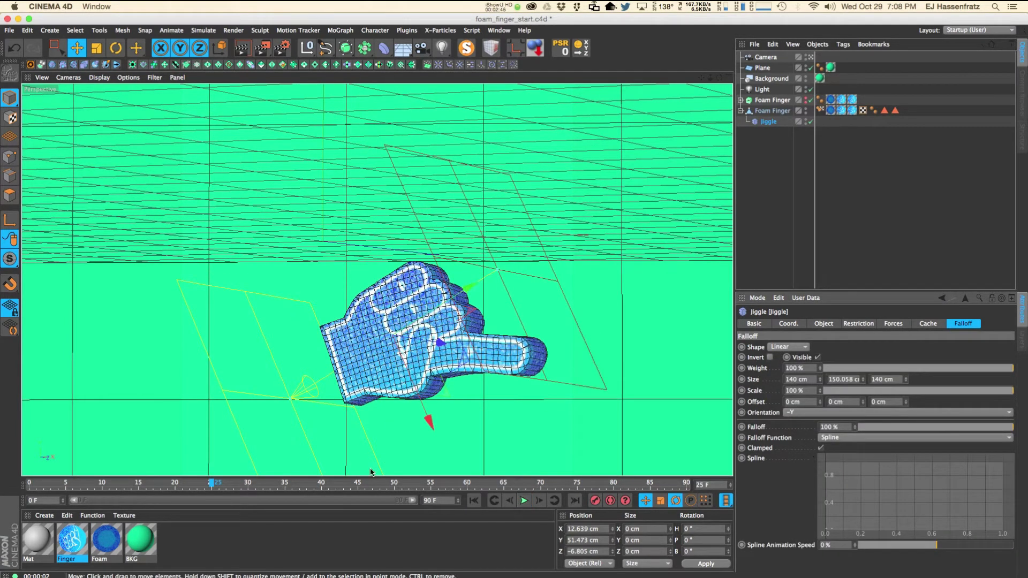
pyautogui.moveTo(330, 488); pyautogui.dragTo(360, 470)
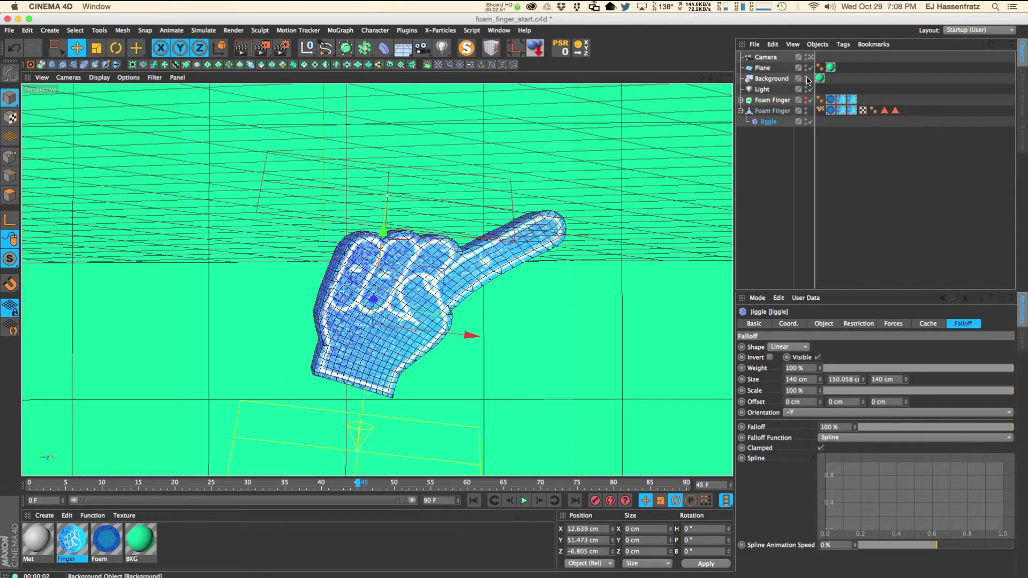
# Step: Toggle the Jiggle deformer off and on to compare the finger with and without it
pyautogui.click(810, 123)
pyautogui.click(811, 122)
pyautogui.click(811, 122)
pyautogui.click(811, 122)
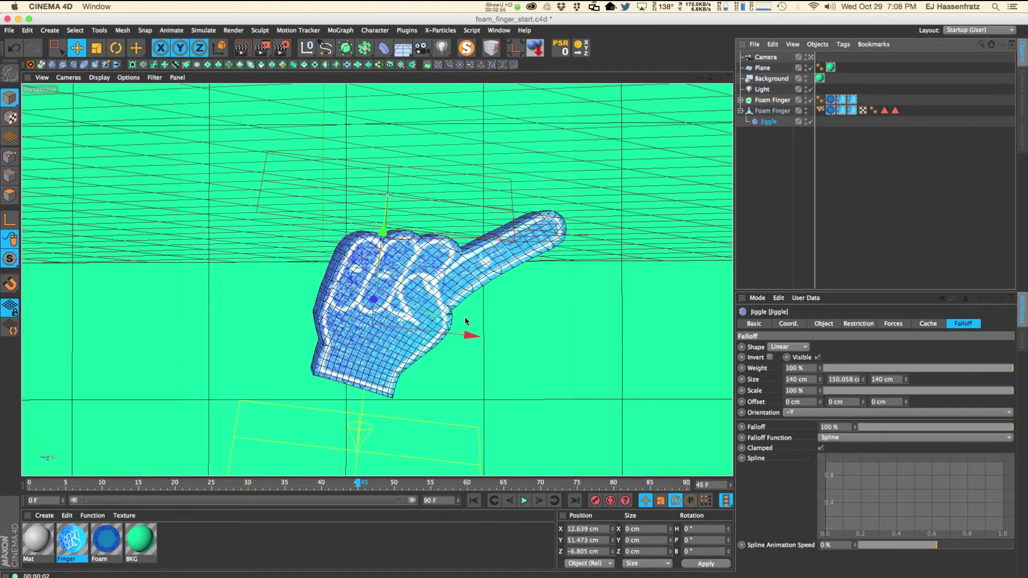
# Step: Raise the Jiggle and shrink its falloff box to 104.322 cm tall around the hand
pyautogui.moveTo(395, 274); pyautogui.dragTo(403, 288)
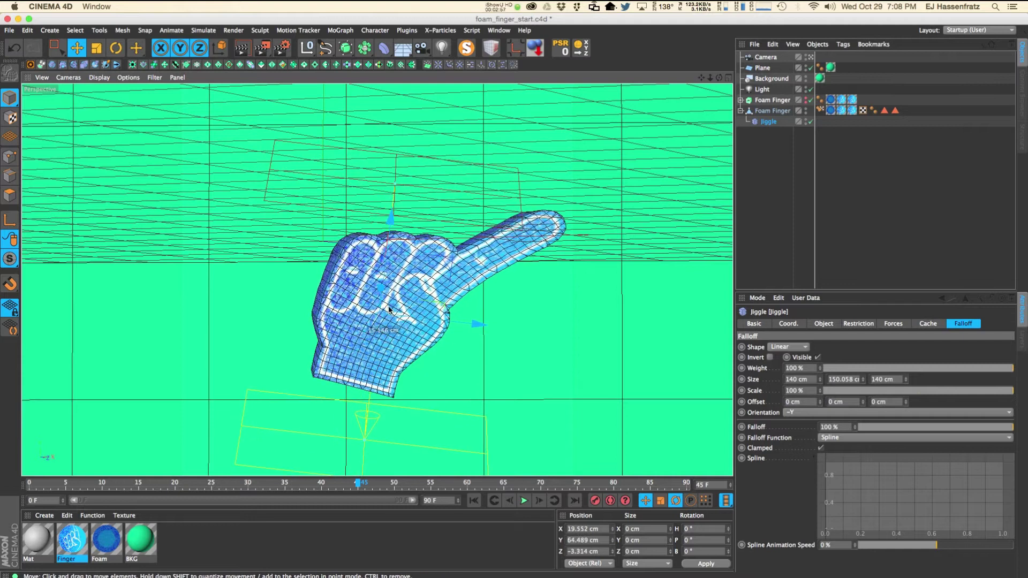
pyautogui.moveTo(363, 443); pyautogui.dragTo(370, 399)
pyautogui.moveTo(380, 351); pyautogui.dragTo(378, 335)
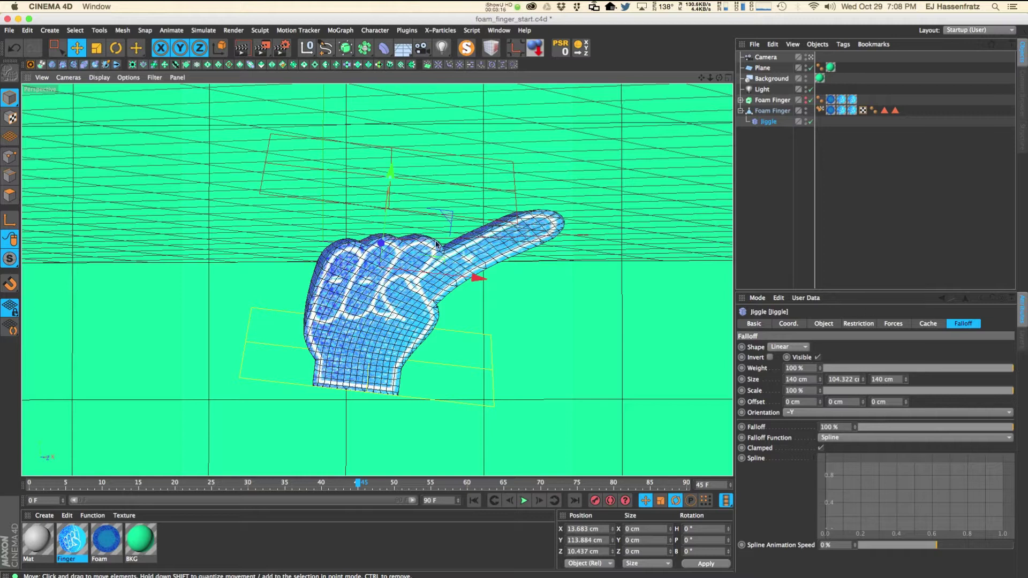
# Step: Nudge the Jiggle slightly higher, replay from frame 0, and show its Object properties
pyautogui.moveTo(412, 314); pyautogui.dragTo(418, 302)
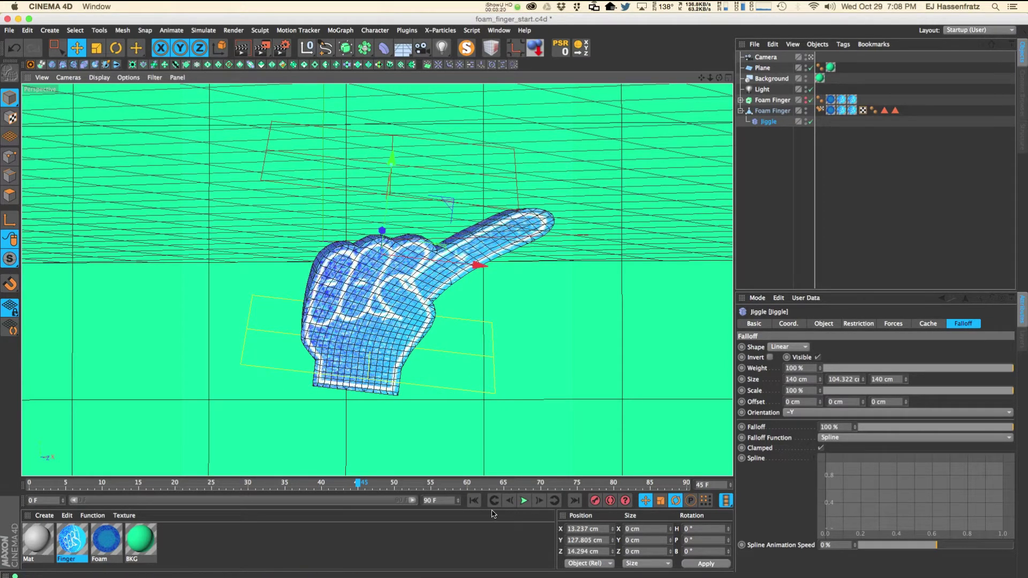
pyautogui.click(474, 502)
pyautogui.click(523, 501)
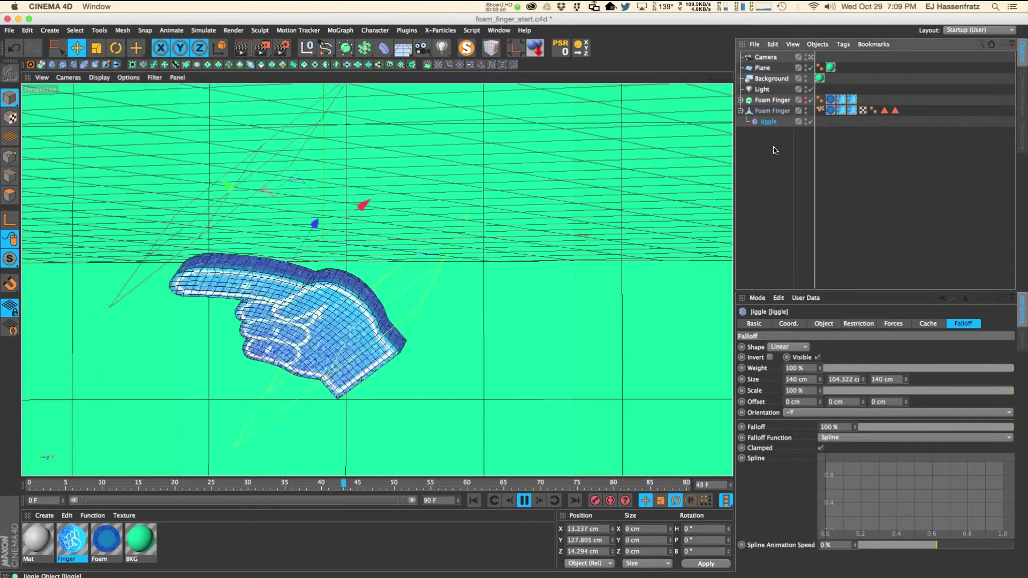
pyautogui.click(833, 325)
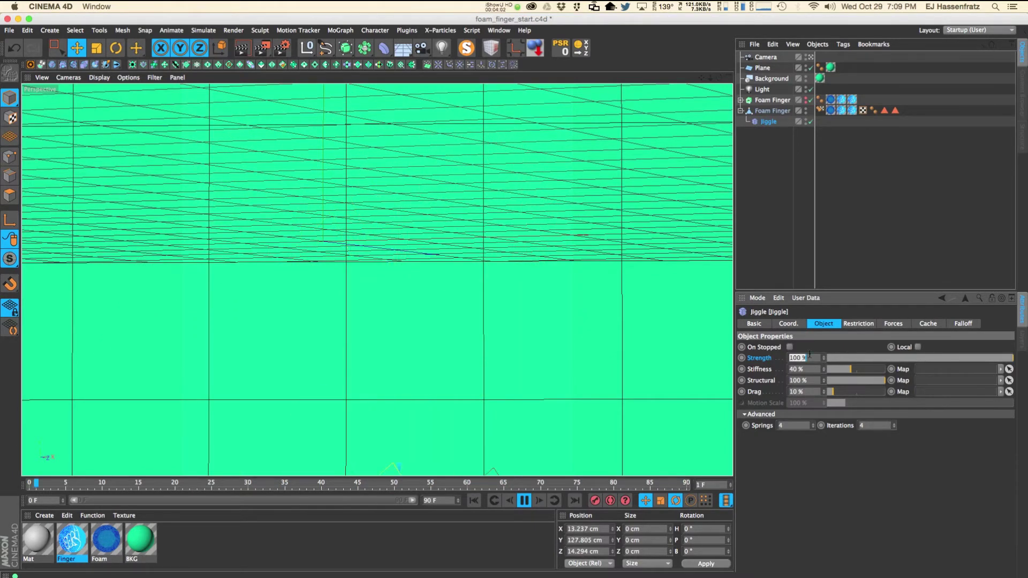
# Step: Test Jiggle Strength at 250%, set it back to 100%, and raise Stiffness to 90%
pyautogui.write('250')
pyautogui.press('Return')
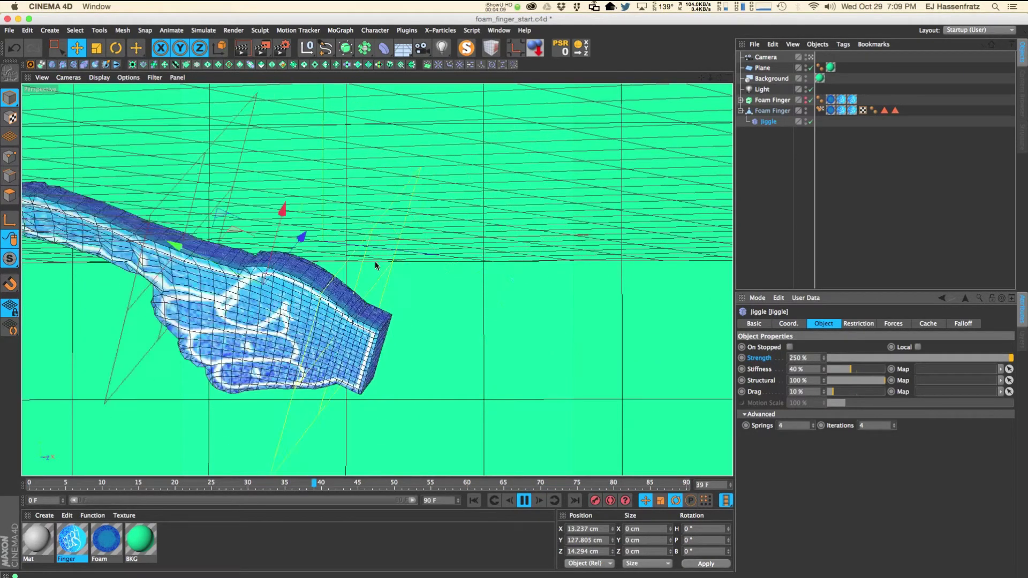
pyautogui.doubleClick(804, 358)
pyautogui.write('100')
pyautogui.press('Return')
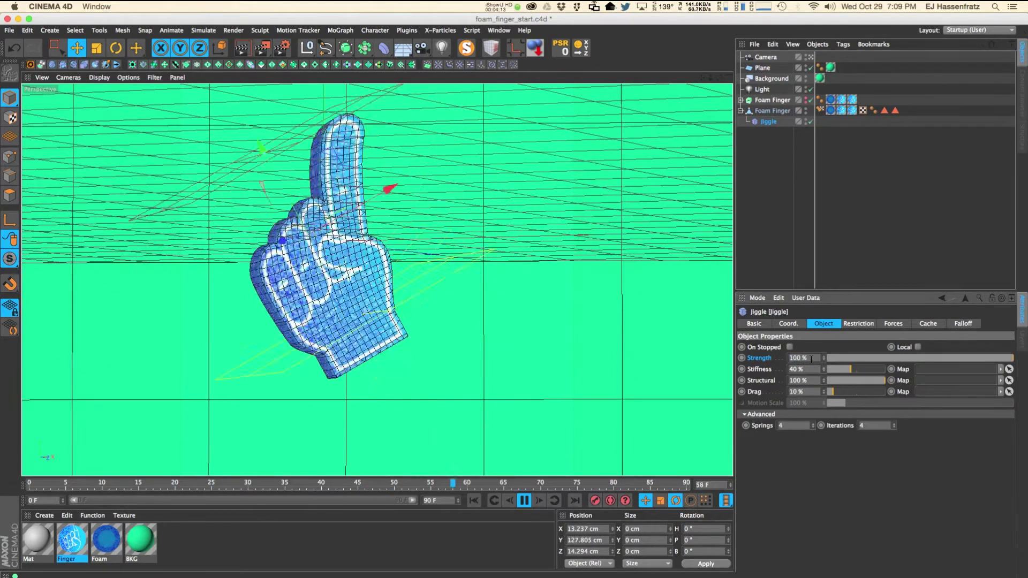
pyautogui.moveTo(876, 370); pyautogui.dragTo(882, 370)
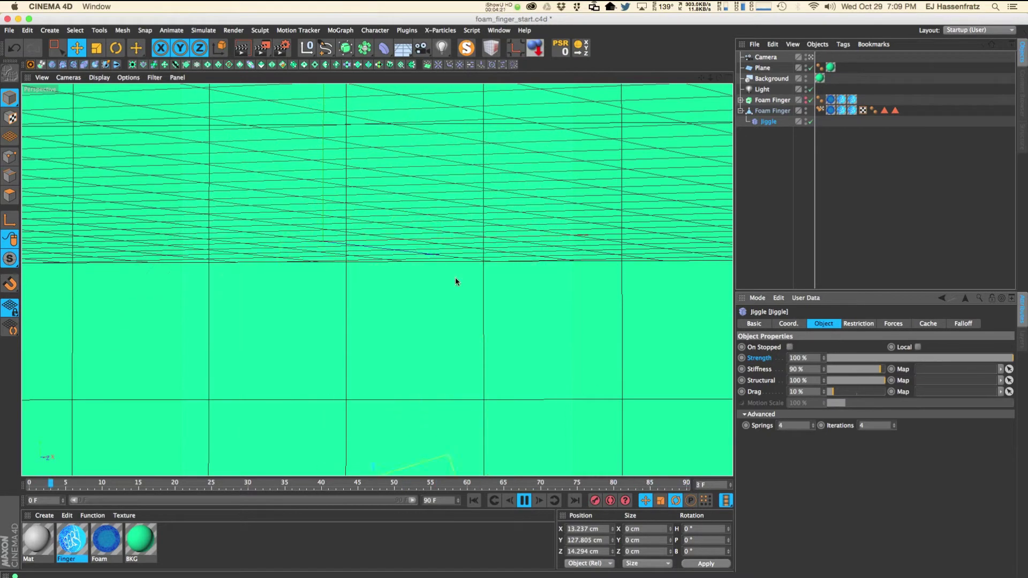
# Step: Lower Jiggle Stiffness to 83% and try reducing the Structural amount
pyautogui.click(876, 369)
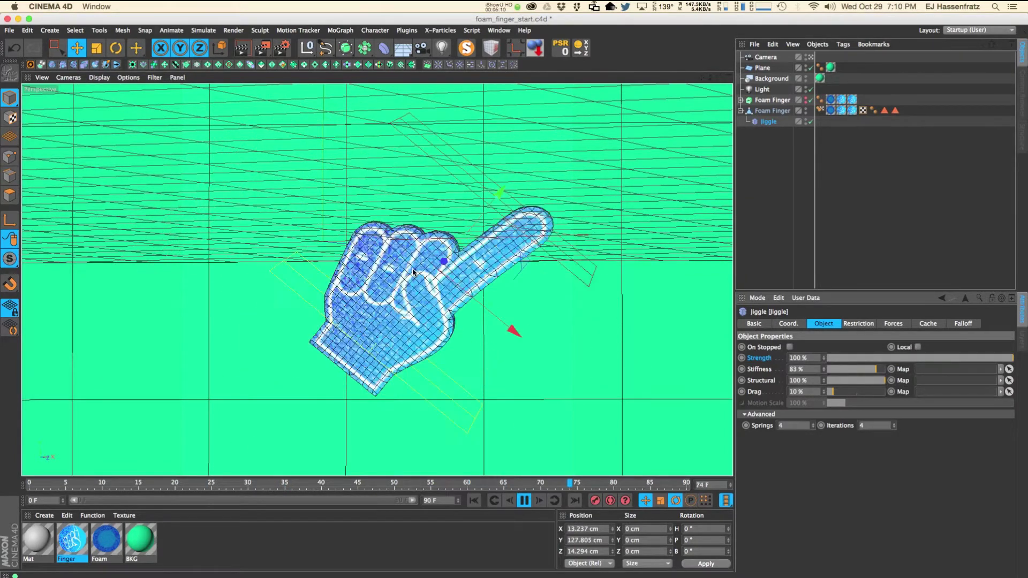
pyautogui.moveTo(879, 382); pyautogui.dragTo(852, 384)
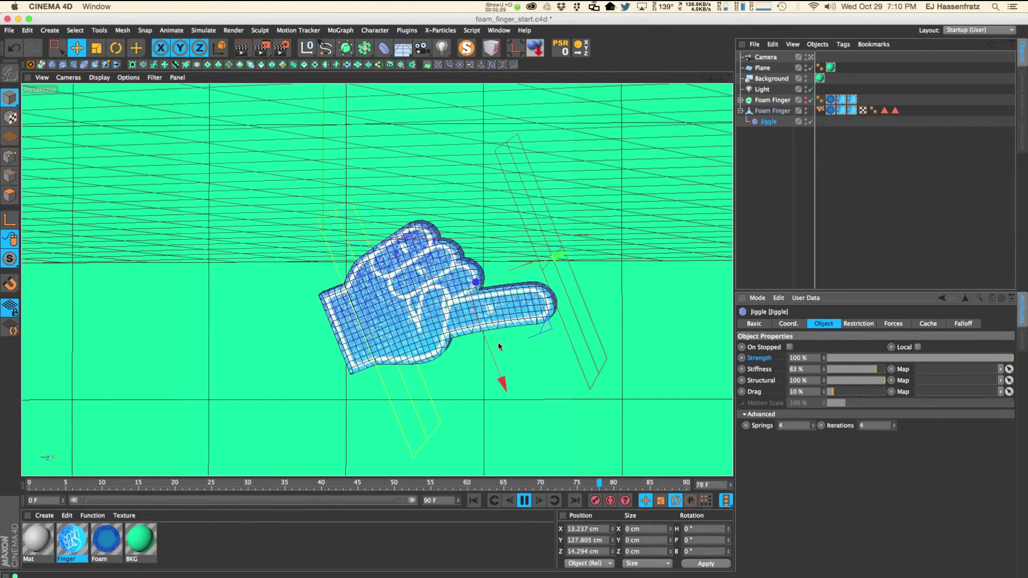
pyautogui.click(882, 380)
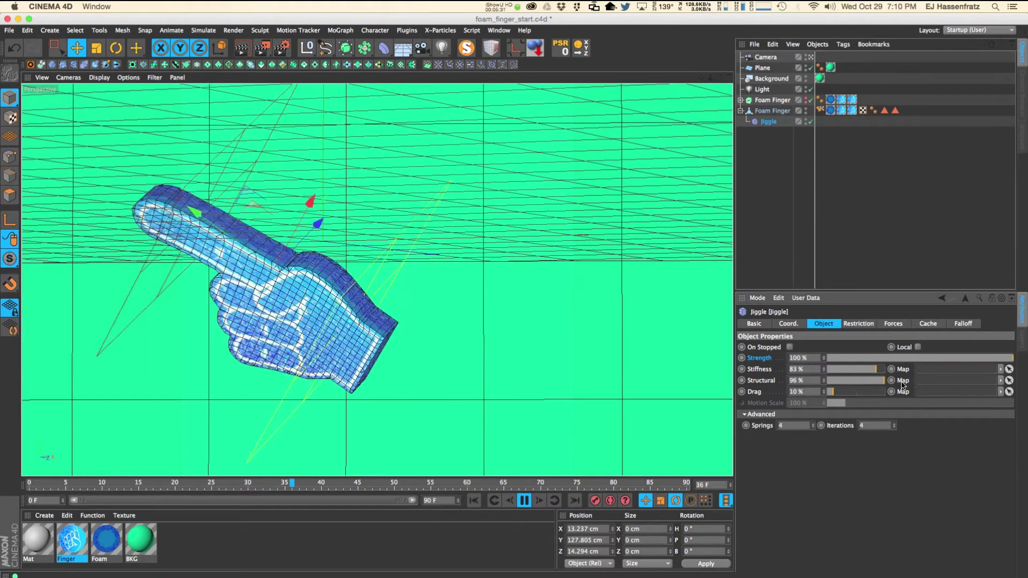
pyautogui.click(886, 380)
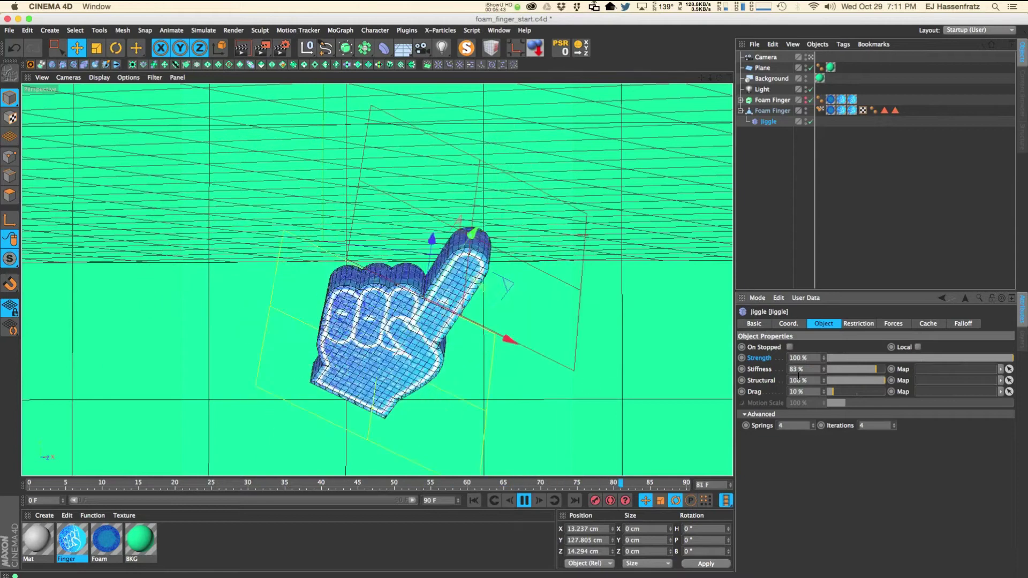
pyautogui.click(827, 381)
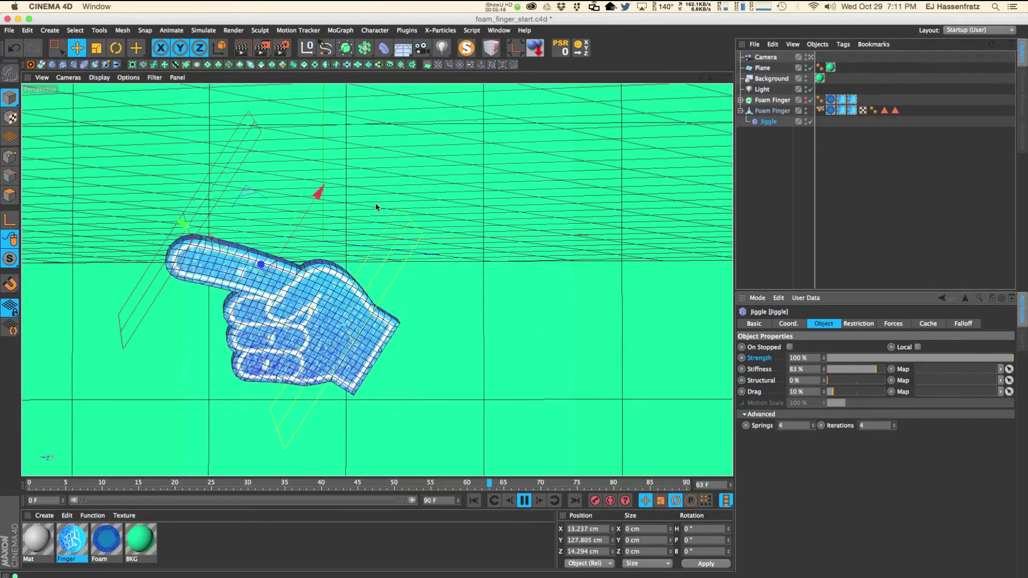
pyautogui.doubleClick(797, 381)
pyautogui.write('100')
pyautogui.press('Return')
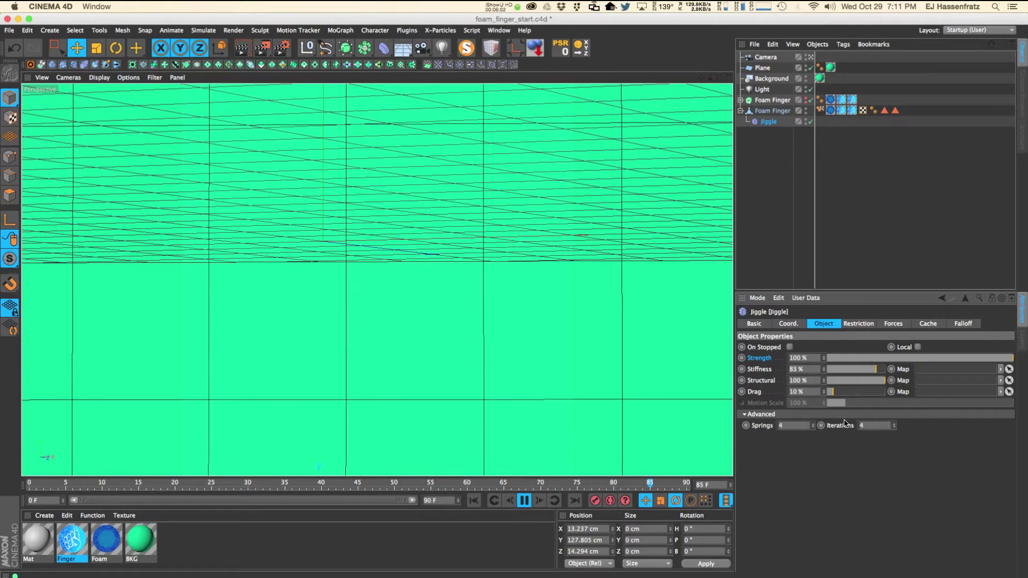
# Step: Raise Jiggle Drag, replay, and step Springs between 0 and 8 before settling on 6
pyautogui.moveTo(848, 391); pyautogui.dragTo(852, 392)
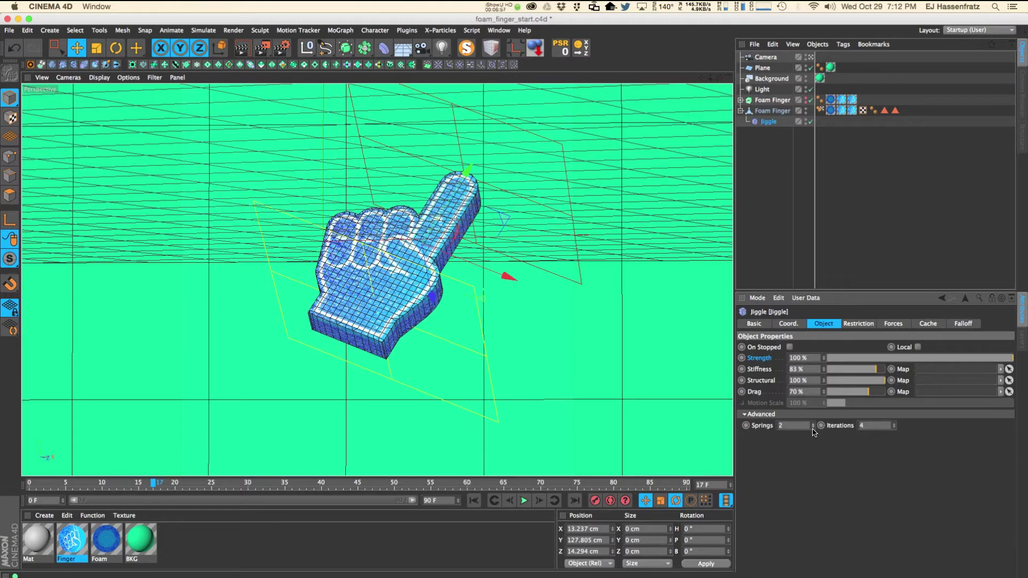
pyautogui.click(524, 501)
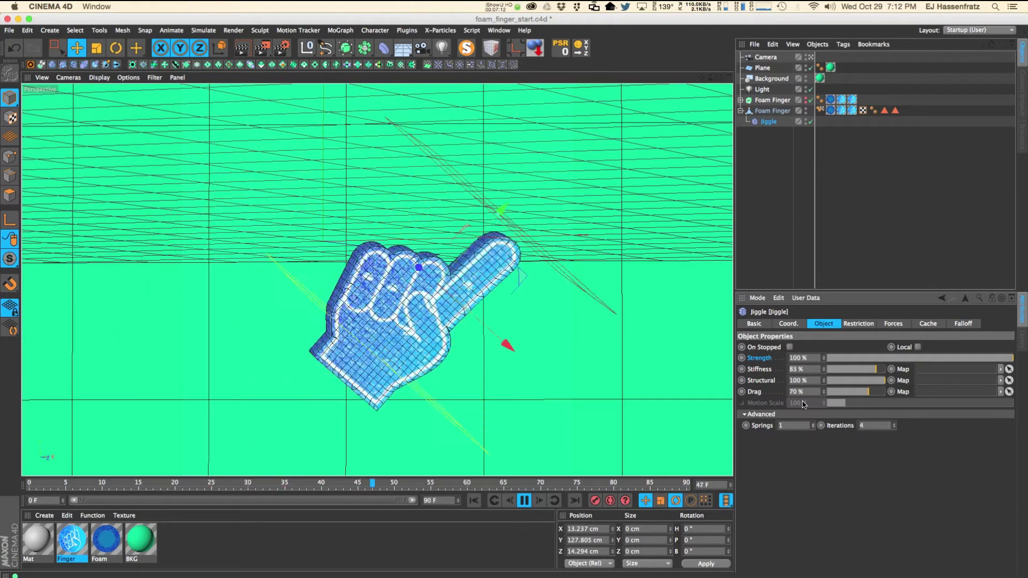
pyautogui.click(813, 427)
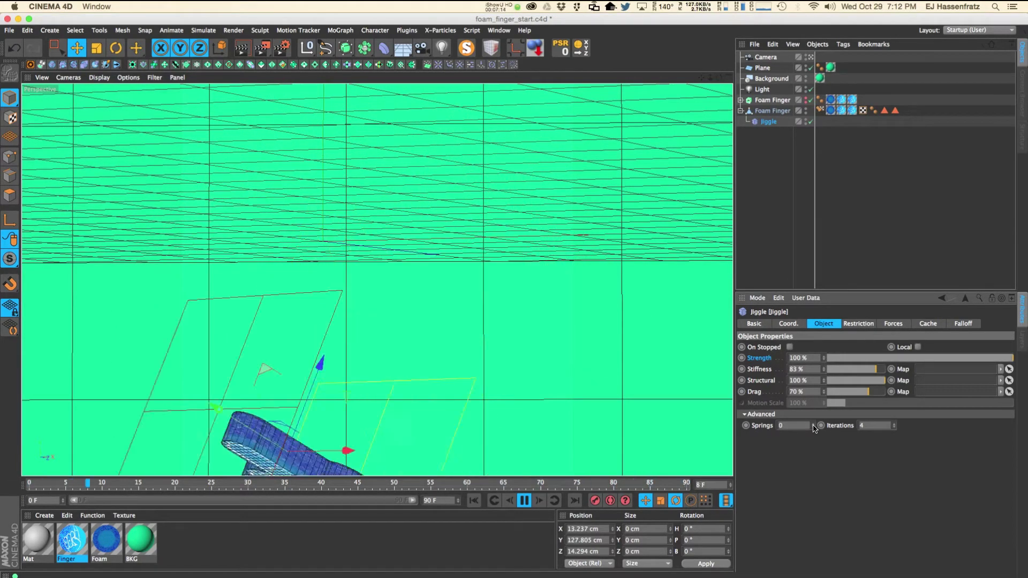
pyautogui.click(814, 425)
pyautogui.click(814, 425)
pyautogui.click(813, 425)
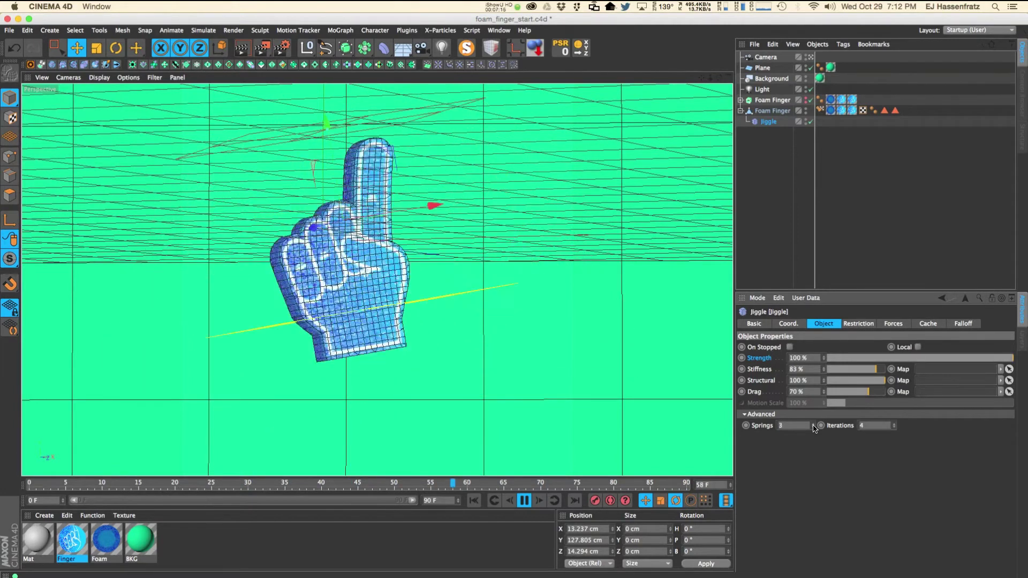
pyautogui.click(813, 425)
pyautogui.click(813, 425)
pyautogui.click(814, 426)
pyautogui.click(814, 425)
pyautogui.click(813, 425)
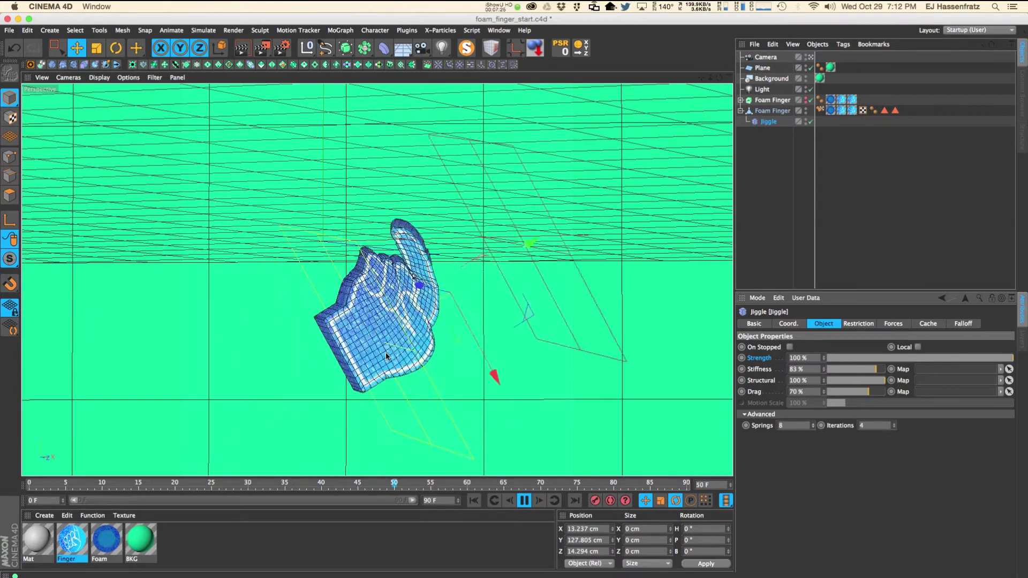
pyautogui.click(813, 428)
pyautogui.click(813, 428)
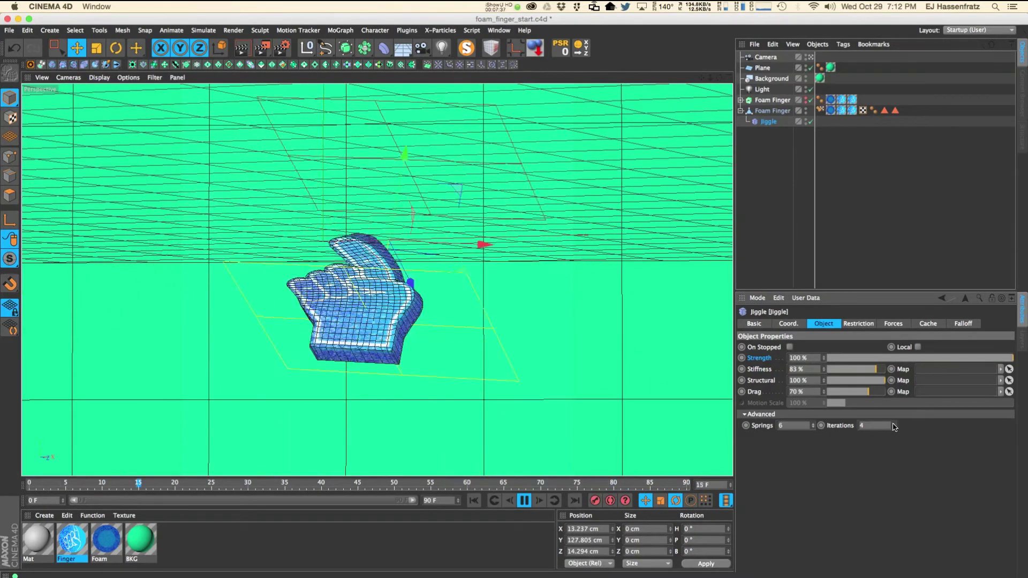
# Step: Step Jiggle Iterations up from 4 to 10 while Springs stays at 6
pyautogui.click(870, 424)
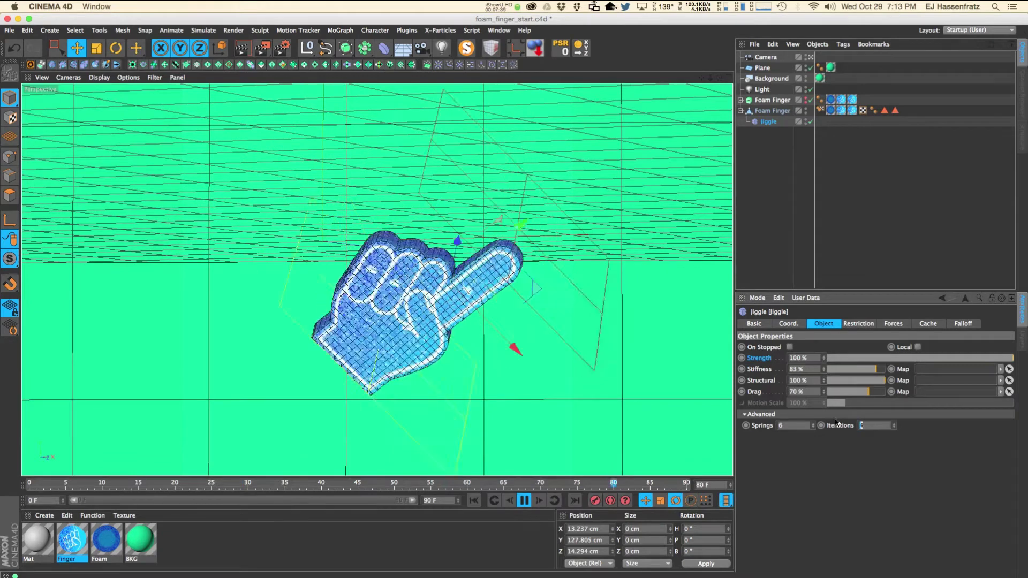
pyautogui.click(895, 425)
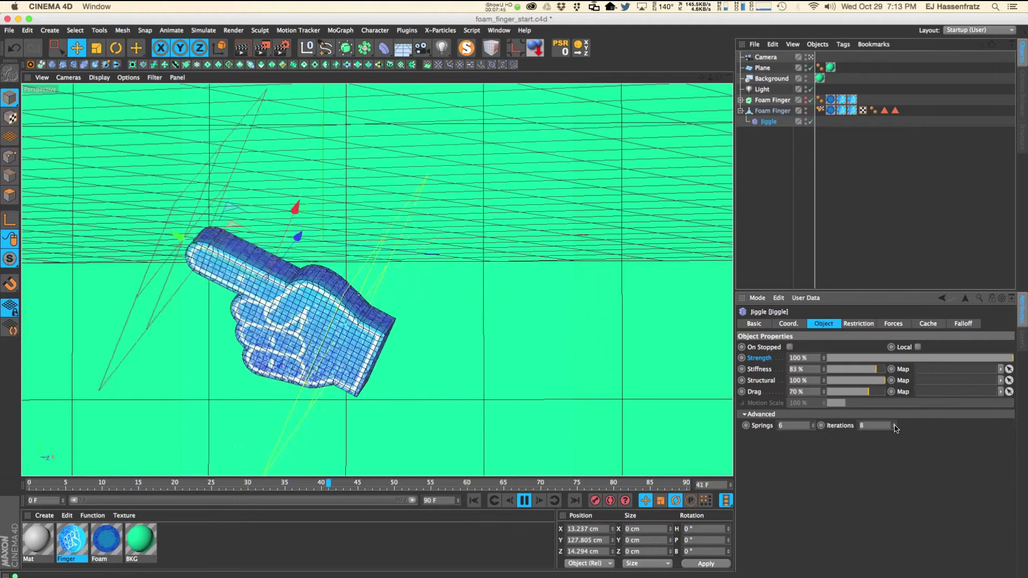
pyautogui.click(893, 424)
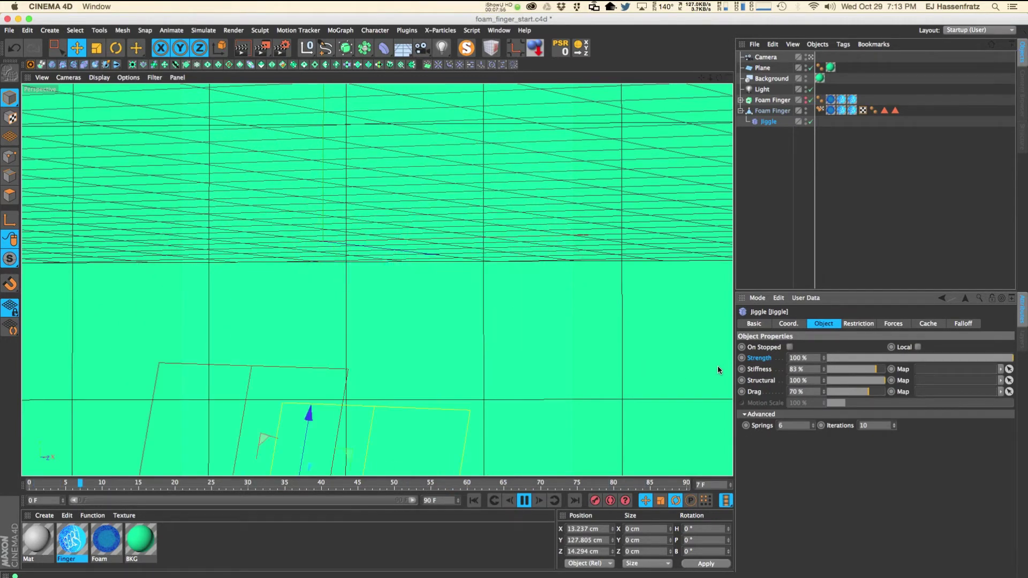
# Step: Set Jiggle Strength to 150% and lower Stiffness to 70%
pyautogui.click(815, 357)
pyautogui.write('150')
pyautogui.press('Return')
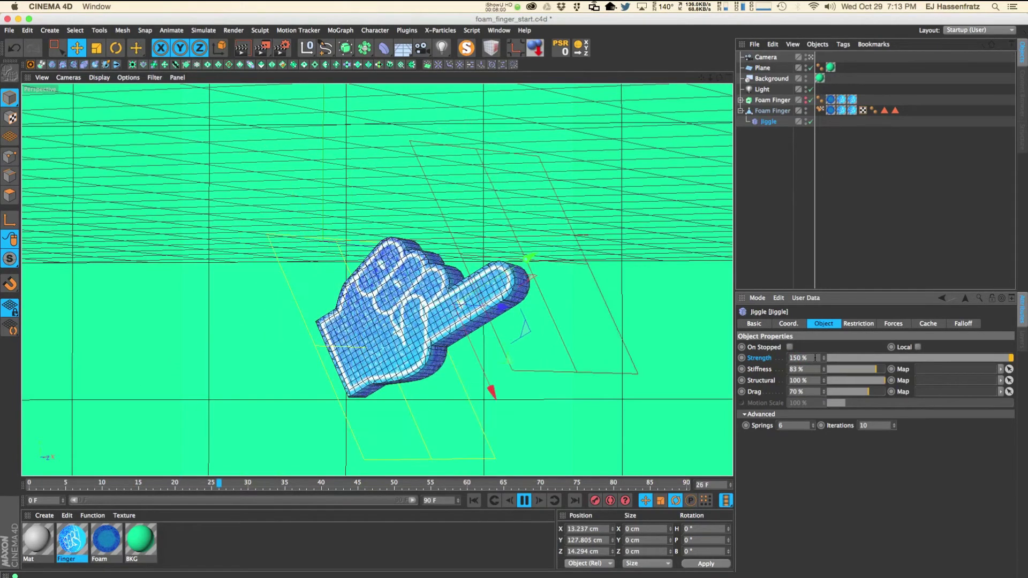
pyautogui.click(870, 370)
pyautogui.moveTo(870, 371); pyautogui.dragTo(868, 371)
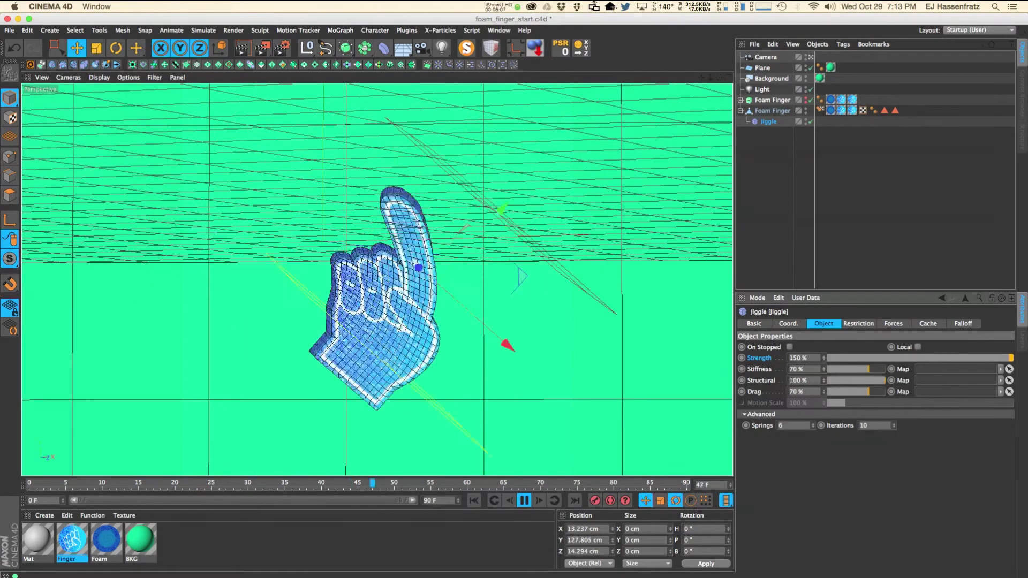
# Step: Try Jiggle Strength at 350% and raise Drag to 100%
pyautogui.click(817, 358)
pyautogui.write('350')
pyautogui.press('Return')
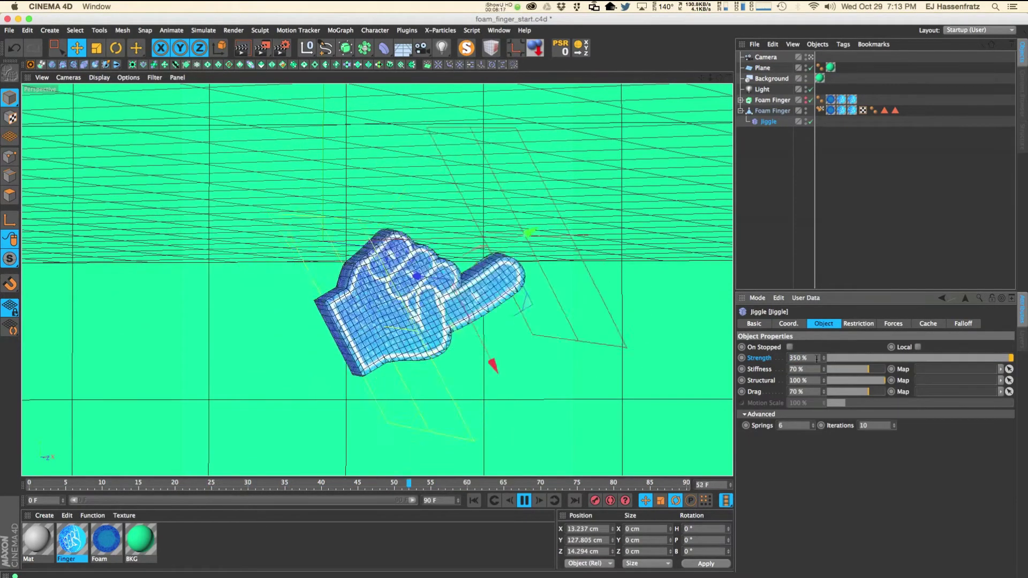
pyautogui.moveTo(878, 392); pyautogui.dragTo(871, 392)
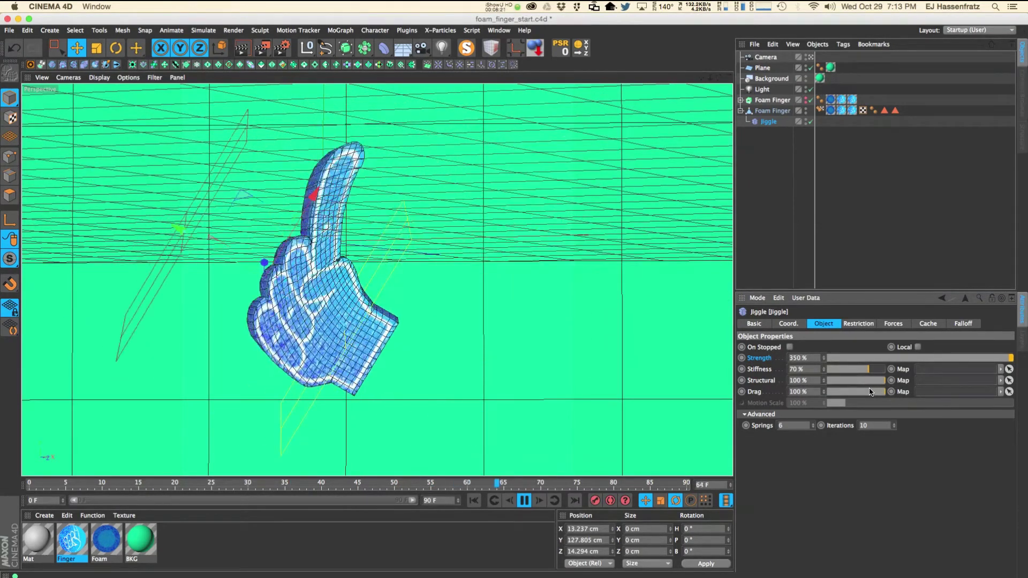
# Step: Set Strength to 200% and Stiffness to 100%, re-entering Strength 200% after it dropped
pyautogui.doubleClick(814, 357)
pyautogui.write('200')
pyautogui.press('Return')
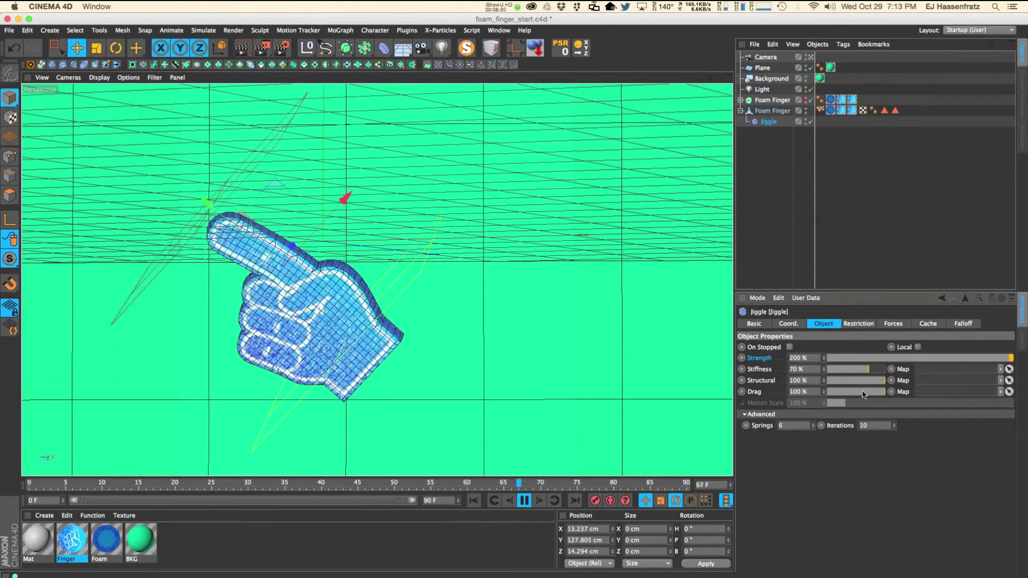
pyautogui.moveTo(864, 368); pyautogui.dragTo(922, 373)
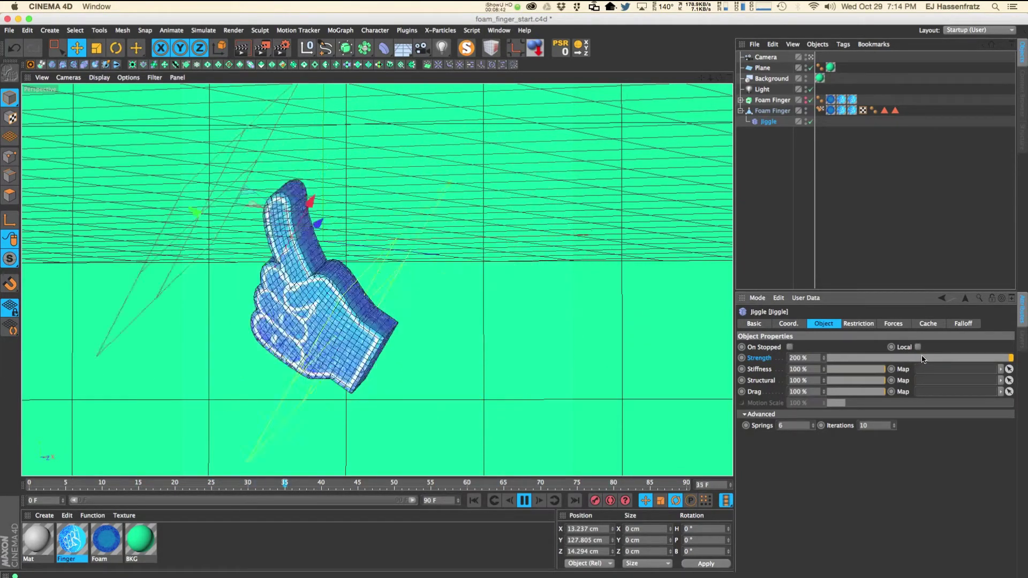
pyautogui.moveTo(911, 360); pyautogui.dragTo(1012, 358)
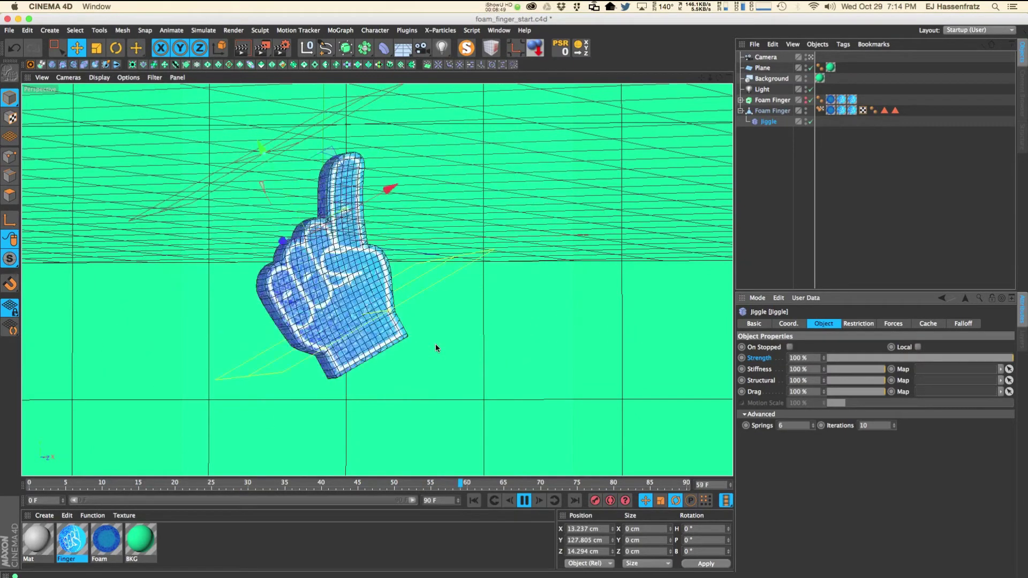
pyautogui.doubleClick(798, 359)
pyautogui.write('200')
pyautogui.press('Return')
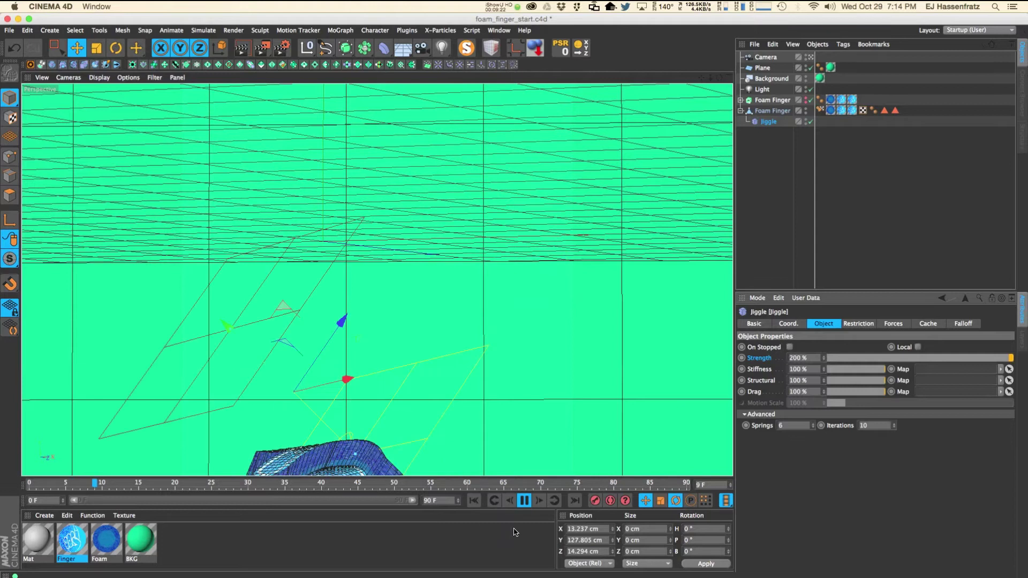
# Step: Pause playback at frame 26 and set the Jiggle's falloff shape to Infinite
pyautogui.click(524, 505)
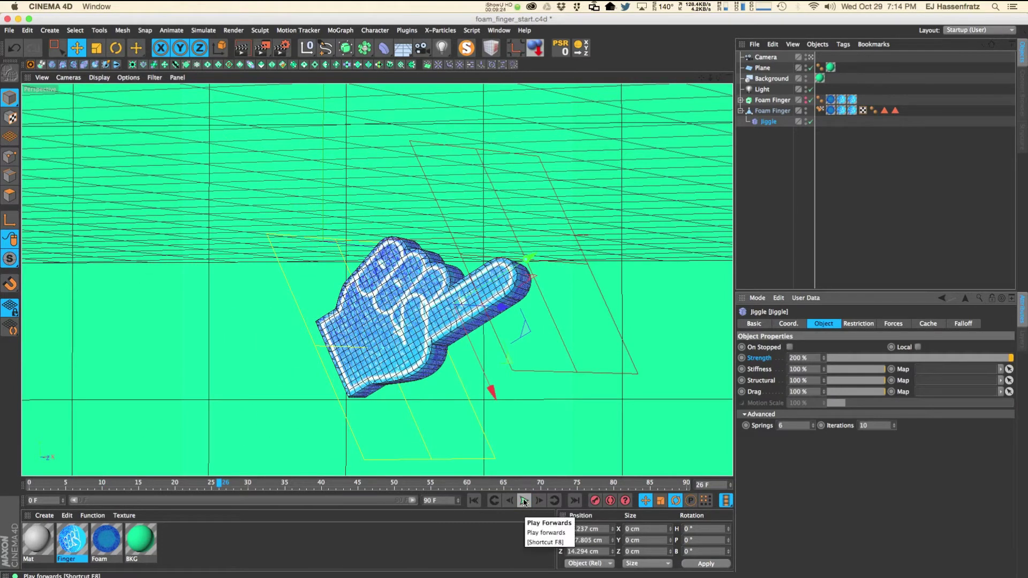
pyautogui.click(951, 324)
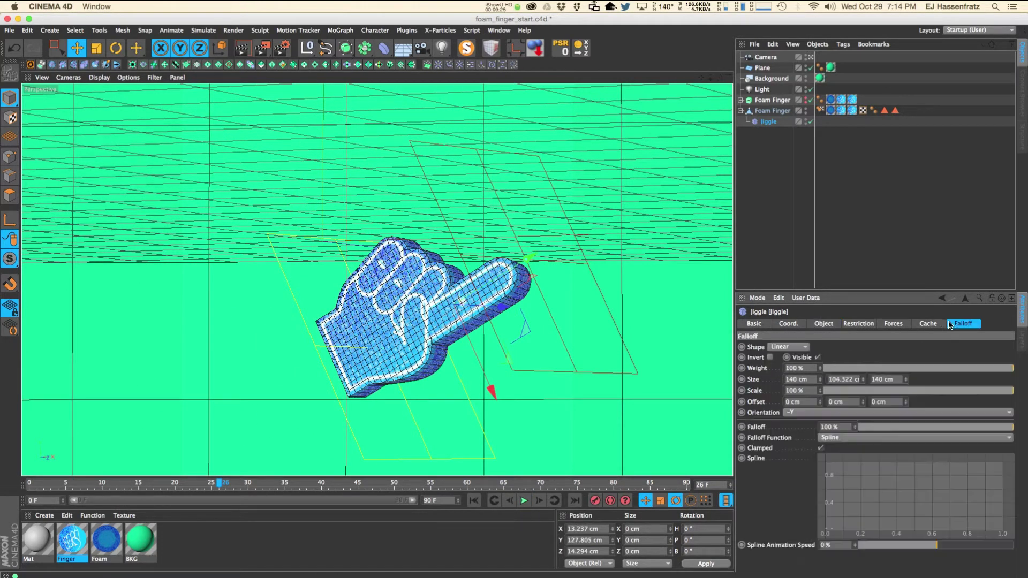
pyautogui.click(782, 347)
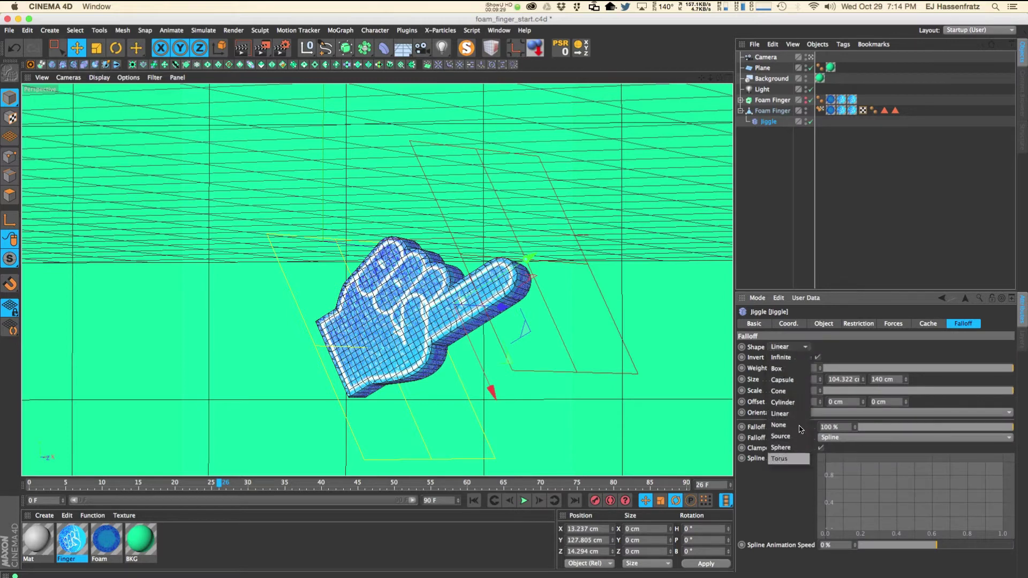
pyautogui.click(798, 361)
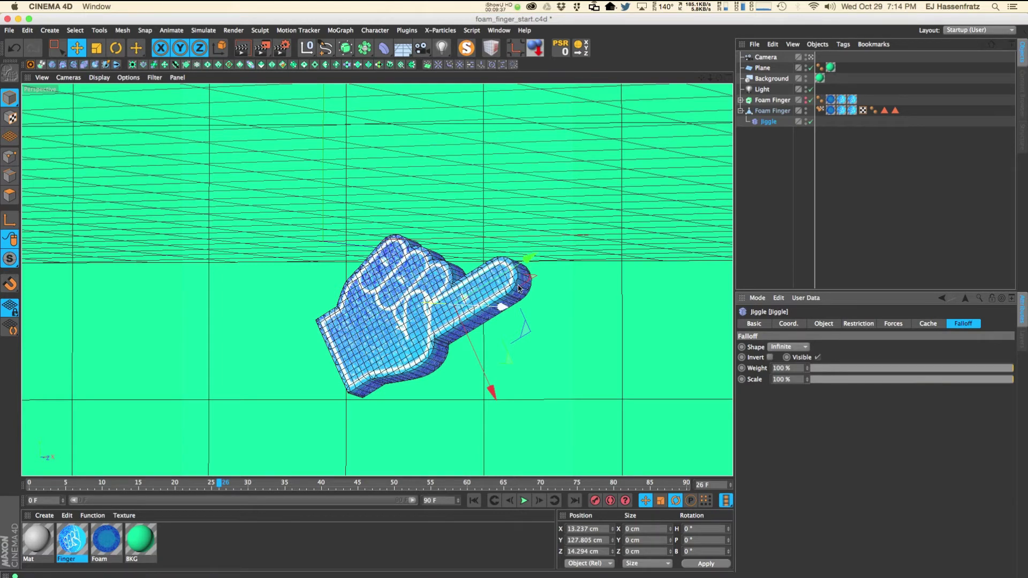
# Step: Check that the Jiggle's Restriction list is empty, then select the Foam Finger mesh
pyautogui.click(773, 111)
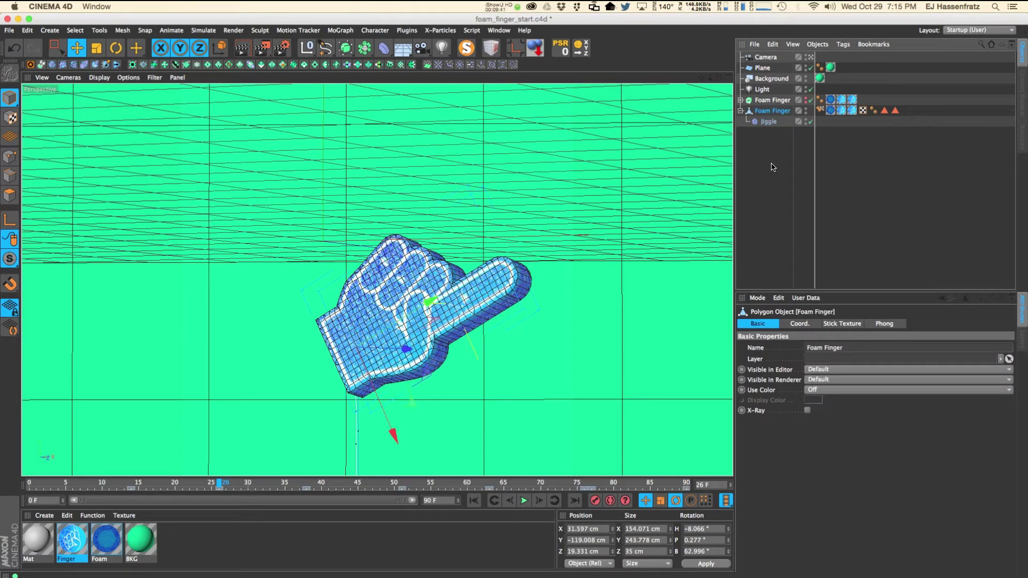
pyautogui.click(776, 147)
pyautogui.click(771, 122)
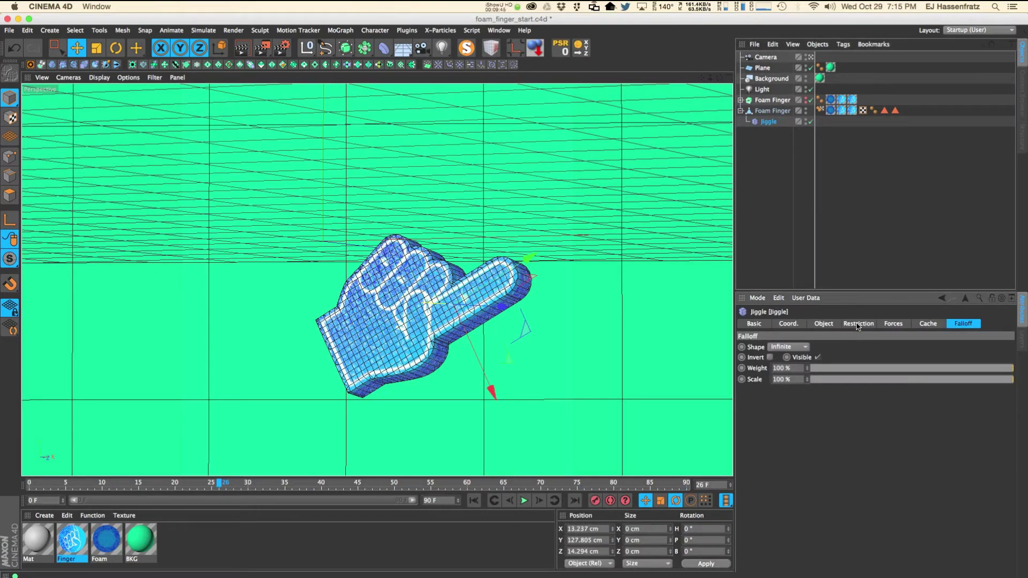
pyautogui.click(857, 324)
pyautogui.click(823, 324)
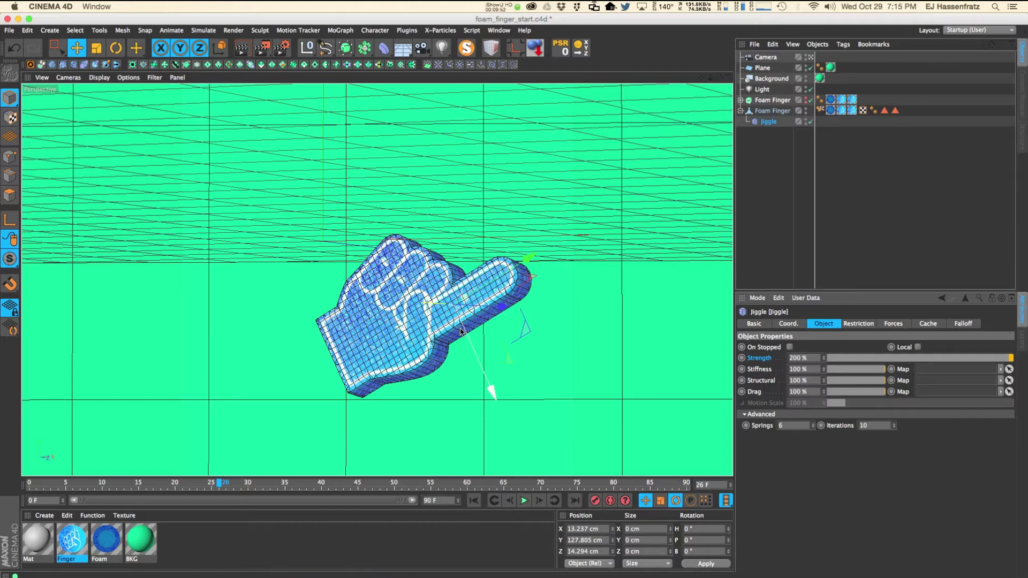
pyautogui.click(858, 324)
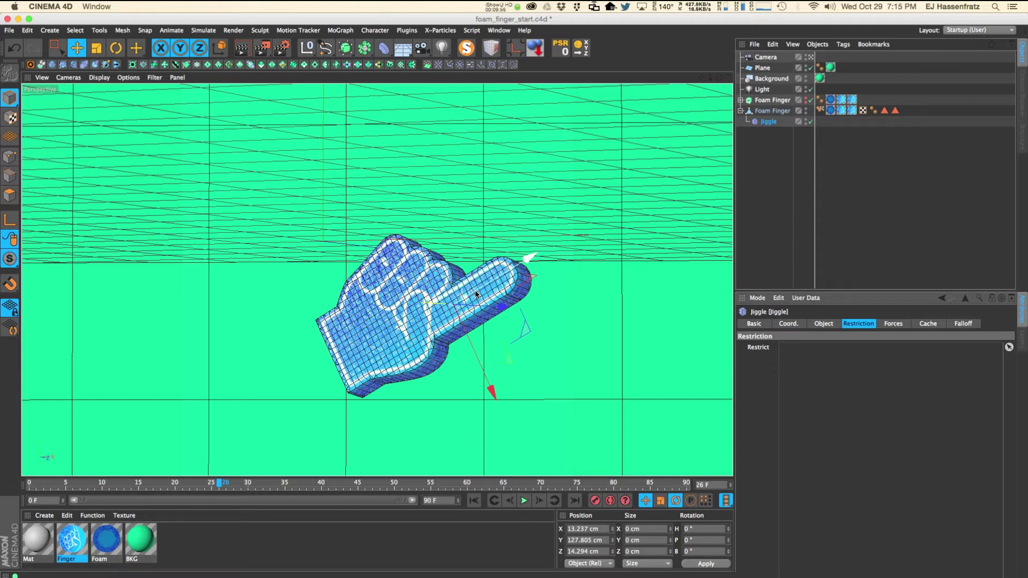
pyautogui.click(778, 109)
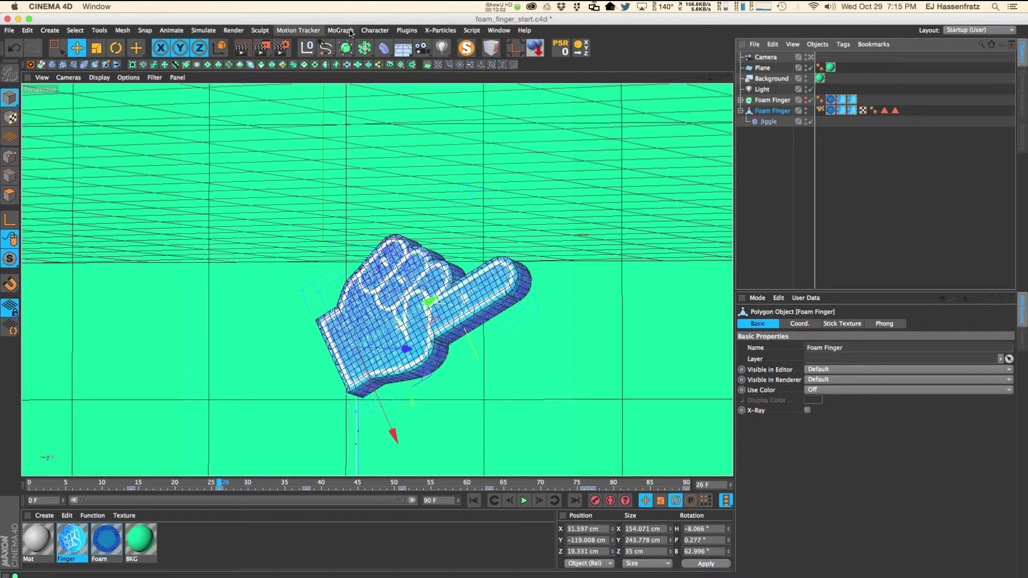
pyautogui.click(374, 31)
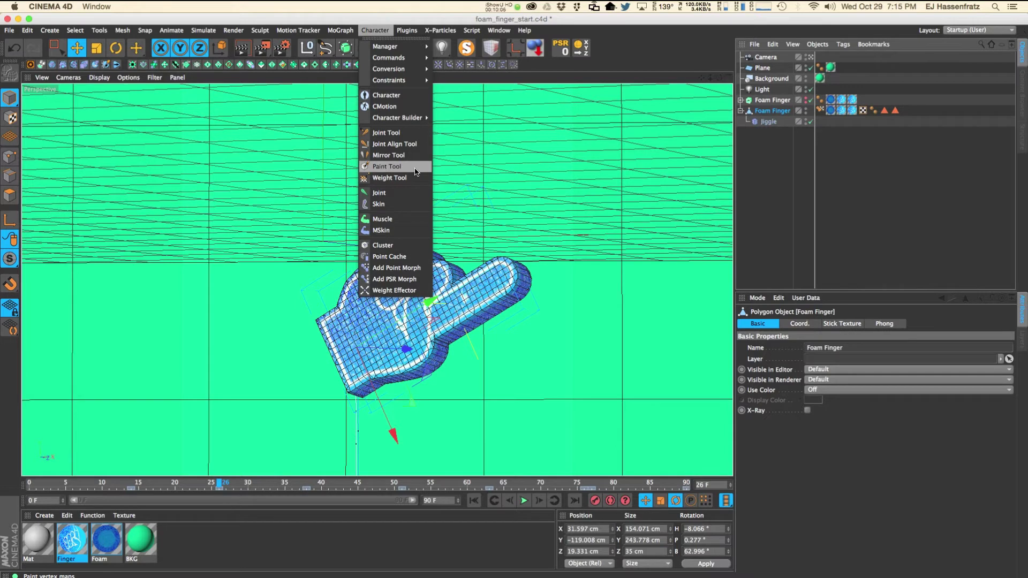
# Step: Paint vertex map weight onto the foam fingertip with the Paint Tool, orbiting to check coverage
pyautogui.click(387, 167)
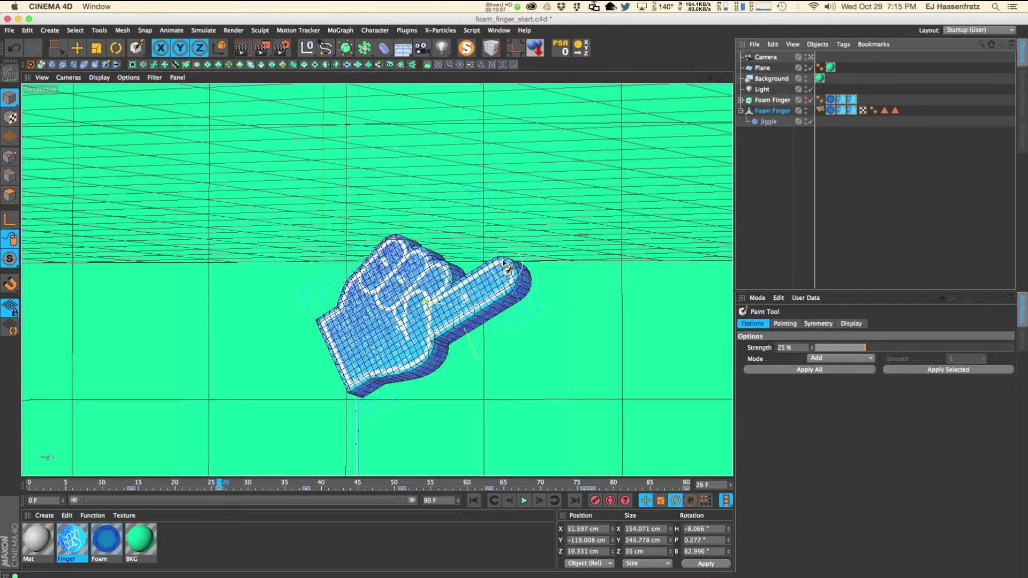
pyautogui.moveTo(488, 291); pyautogui.dragTo(512, 285)
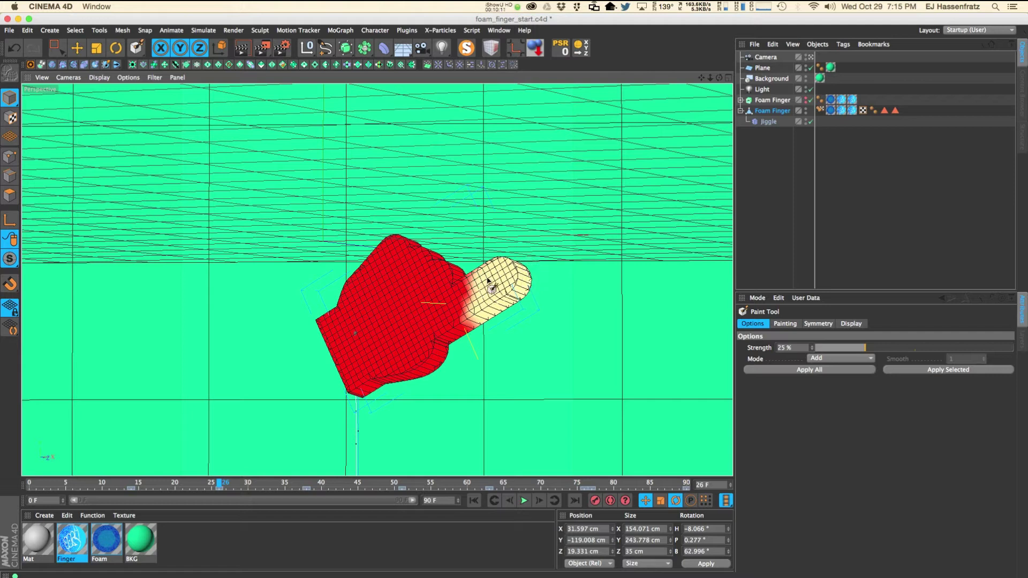
pyautogui.moveTo(488, 279); pyautogui.dragTo(483, 285)
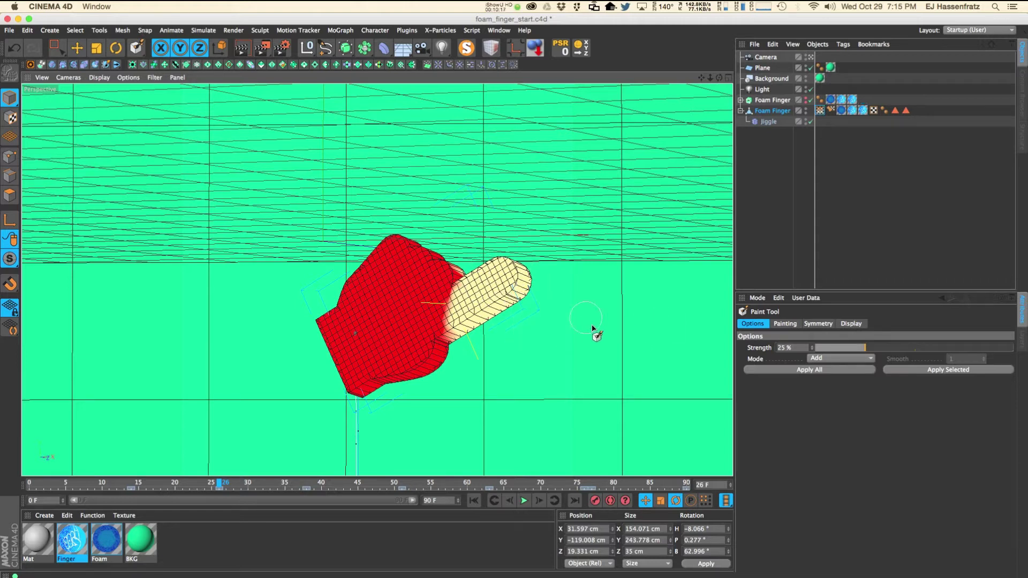
pyautogui.keyDown('alt'); pyautogui.moveTo(504, 318); pyautogui.dragTo(272, 316); pyautogui.keyUp('alt')
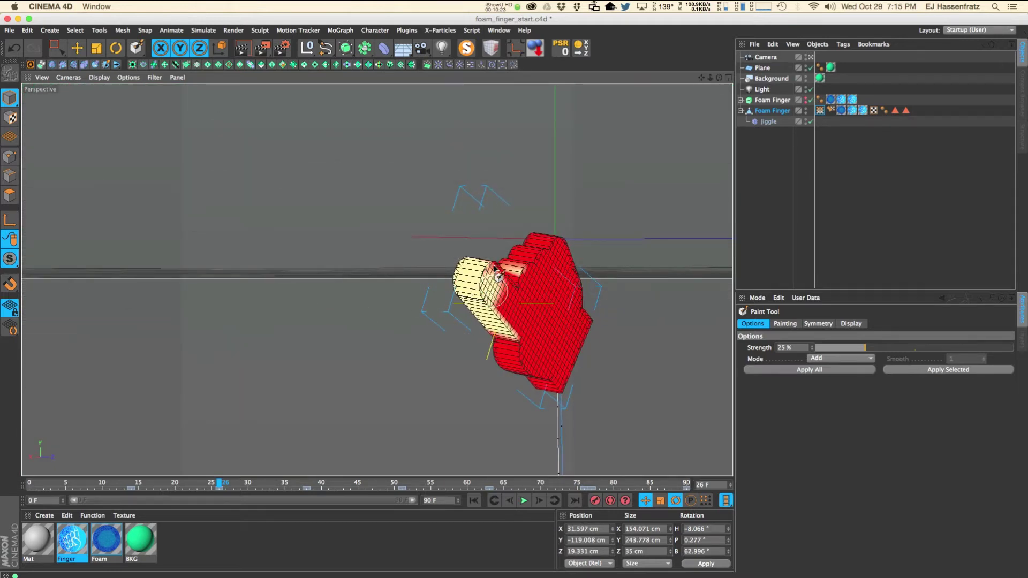
pyautogui.moveTo(503, 292)
pyautogui.keyDown('alt'); pyautogui.mouseDown()
pyautogui.moveTo(516, 333)
pyautogui.moveTo(601, 329)
pyautogui.moveTo(441, 286)
pyautogui.moveTo(500, 313)
pyautogui.moveTo(436, 300)
pyautogui.moveTo(432, 324)
pyautogui.moveTo(414, 251)
pyautogui.mouseUp(); pyautogui.keyUp('alt')
pyautogui.keyDown('alt'); pyautogui.moveTo(480, 293); pyautogui.dragTo(467, 300); pyautogui.keyUp('alt')
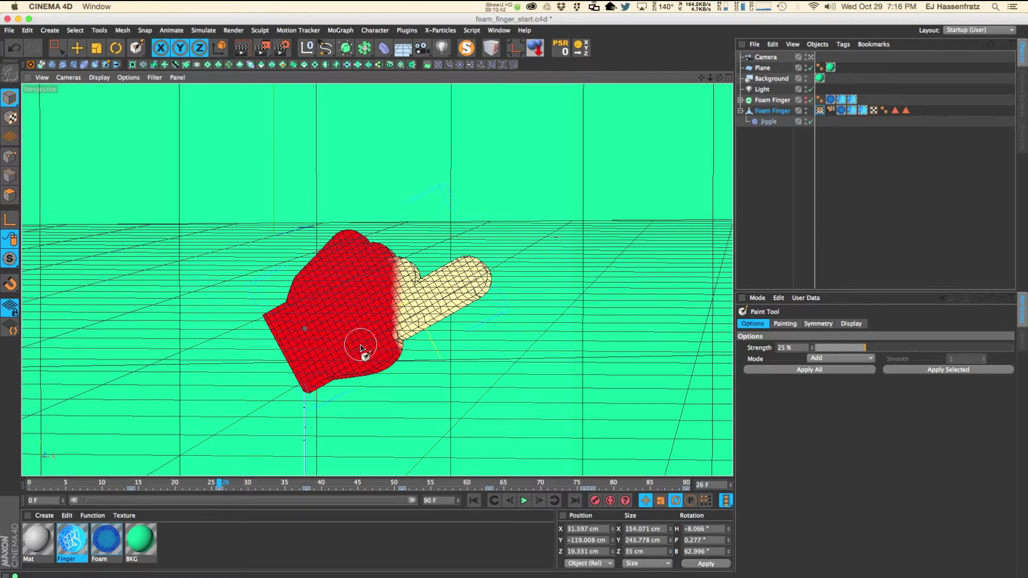
pyautogui.keyDown('alt'); pyautogui.moveTo(405, 321); pyautogui.dragTo(404, 265); pyautogui.keyUp('alt')
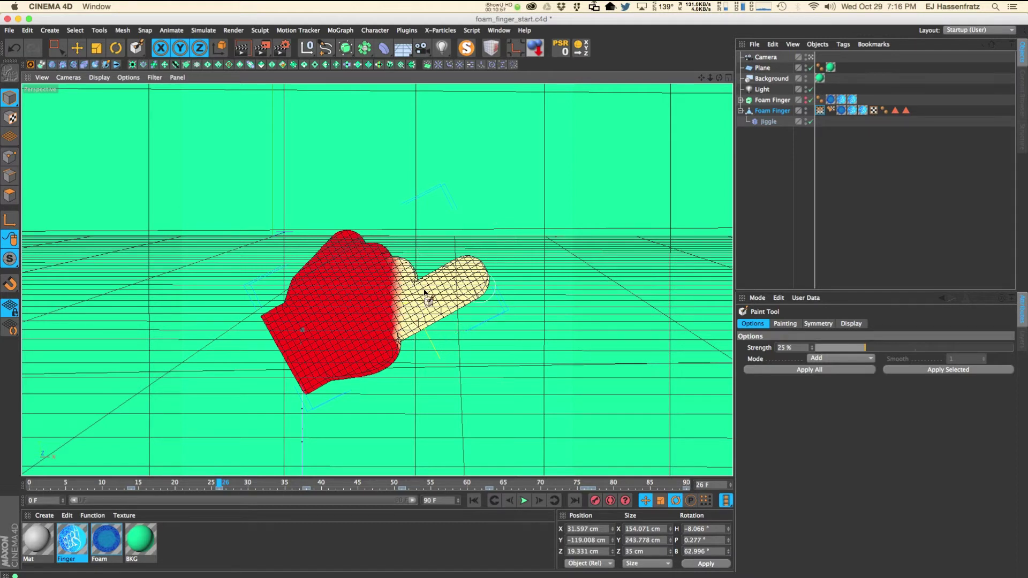
# Step: Switch the Paint Tool to Smooth and blend the weight gradient across the knuckle and finger base
pyautogui.click(852, 359)
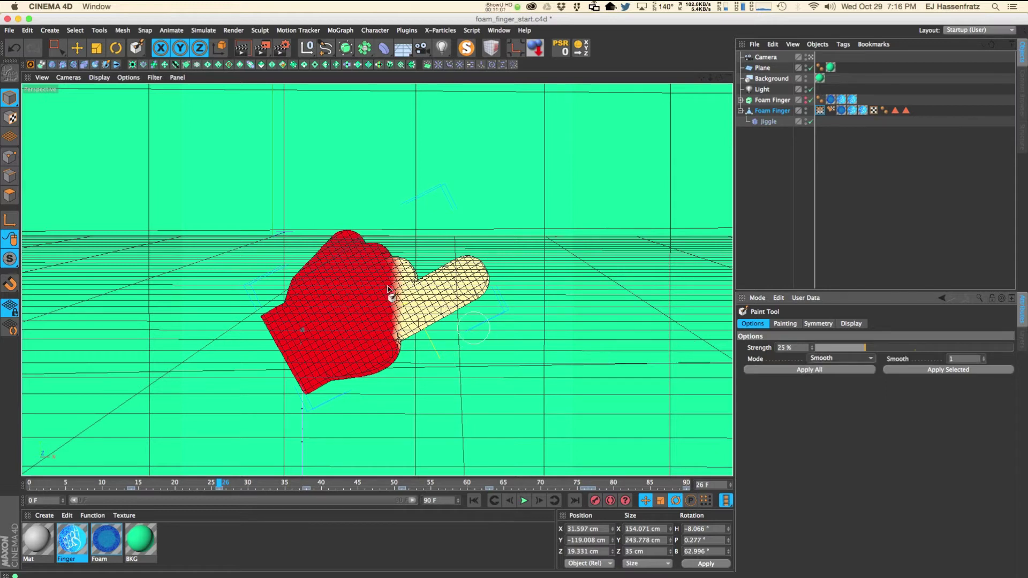
pyautogui.moveTo(390, 302)
pyautogui.mouseDown()
pyautogui.moveTo(426, 289)
pyautogui.moveTo(422, 340)
pyautogui.moveTo(436, 313)
pyautogui.moveTo(394, 331)
pyautogui.moveTo(421, 309)
pyautogui.moveTo(396, 354)
pyautogui.moveTo(421, 283)
pyautogui.mouseUp()
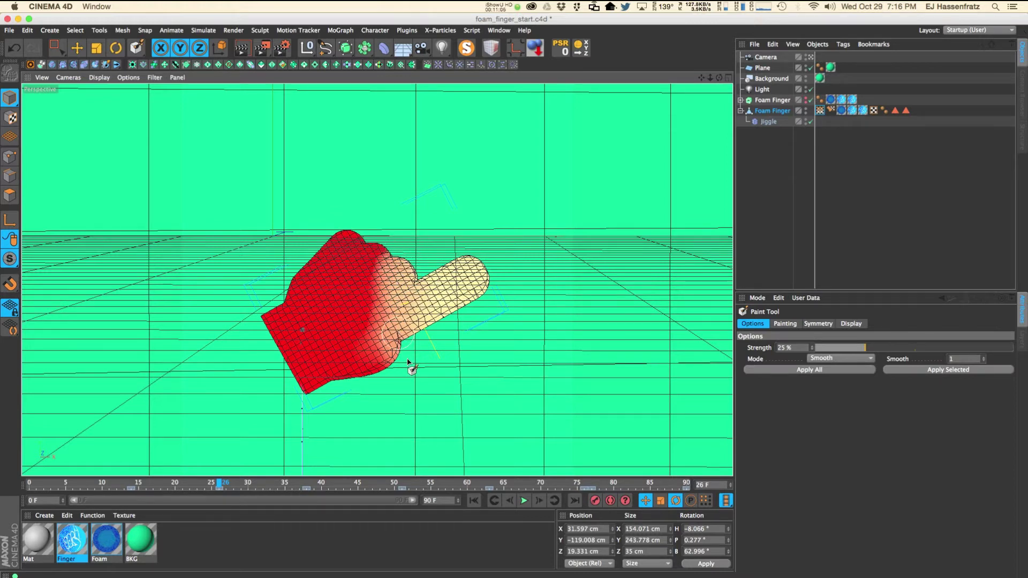
pyautogui.moveTo(395, 257)
pyautogui.mouseDown()
pyautogui.moveTo(424, 317)
pyautogui.moveTo(406, 352)
pyautogui.moveTo(391, 352)
pyautogui.moveTo(413, 345)
pyautogui.moveTo(393, 347)
pyautogui.moveTo(376, 323)
pyautogui.moveTo(382, 265)
pyautogui.moveTo(393, 264)
pyautogui.moveTo(437, 340)
pyautogui.mouseUp()
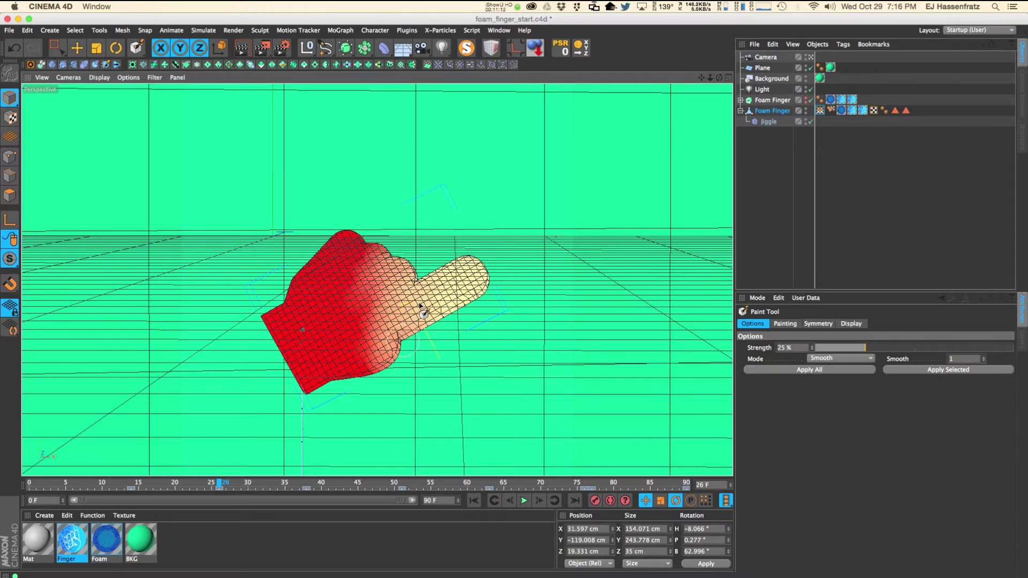
pyautogui.moveTo(387, 259)
pyautogui.mouseDown()
pyautogui.moveTo(375, 313)
pyautogui.moveTo(413, 307)
pyautogui.mouseUp()
pyautogui.moveTo(384, 340)
pyautogui.mouseDown()
pyautogui.moveTo(471, 287)
pyautogui.moveTo(468, 276)
pyautogui.moveTo(405, 309)
pyautogui.moveTo(406, 275)
pyautogui.mouseUp()
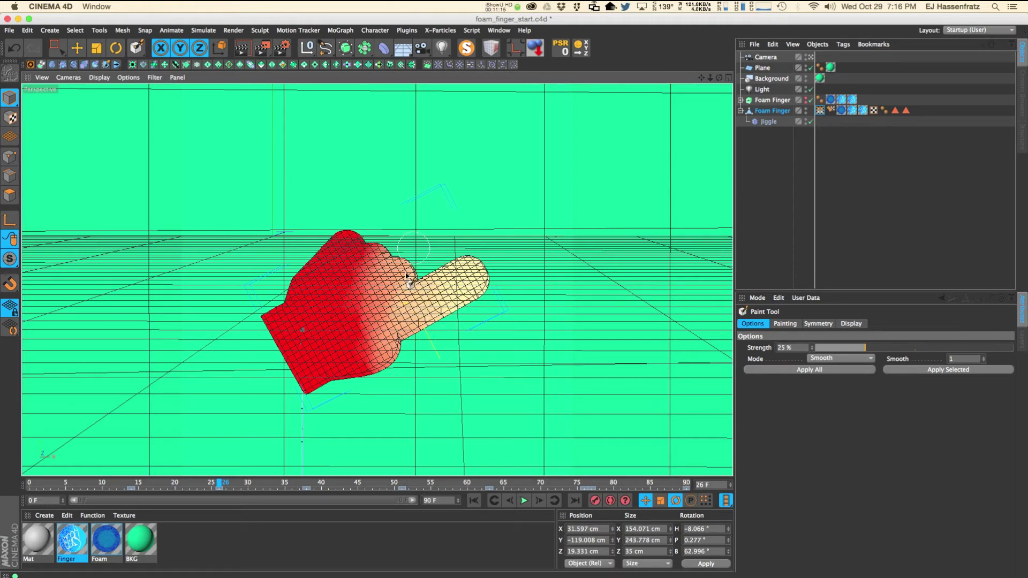
# Step: Select the Foam Finger's Vertex Map tag and inspect the hand from several angles
pyautogui.moveTo(334, 301)
pyautogui.keyDown('alt'); pyautogui.mouseDown()
pyautogui.moveTo(206, 276)
pyautogui.moveTo(386, 287)
pyautogui.mouseUp(); pyautogui.keyUp('alt')
pyautogui.moveTo(466, 344)
pyautogui.mouseDown()
pyautogui.moveTo(480, 296)
pyautogui.moveTo(471, 363)
pyautogui.moveTo(457, 340)
pyautogui.moveTo(455, 294)
pyautogui.moveTo(436, 328)
pyautogui.moveTo(379, 285)
pyautogui.moveTo(551, 349)
pyautogui.moveTo(399, 324)
pyautogui.moveTo(413, 316)
pyautogui.mouseUp()
pyautogui.click(820, 111)
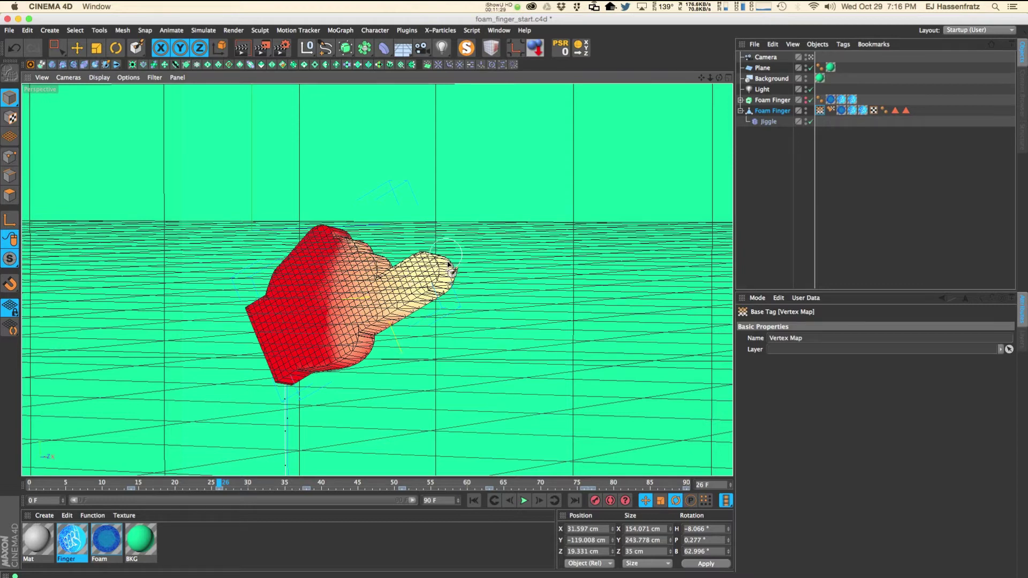
pyautogui.keyDown('alt'); pyautogui.moveTo(407, 290); pyautogui.dragTo(392, 324); pyautogui.keyUp('alt')
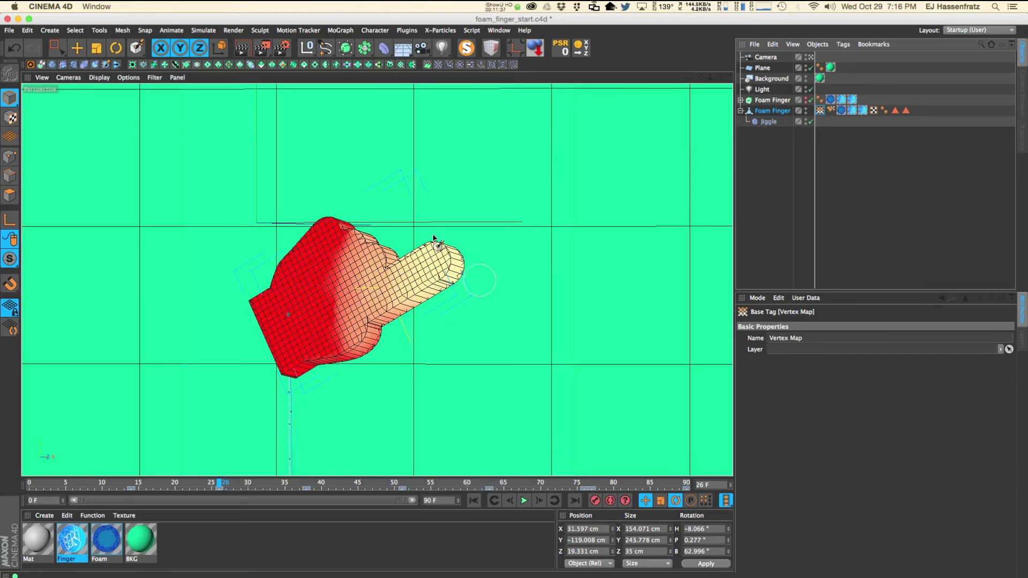
# Step: Restrict the Jiggle deformer to the Foam Finger's vertex map
pyautogui.click(774, 123)
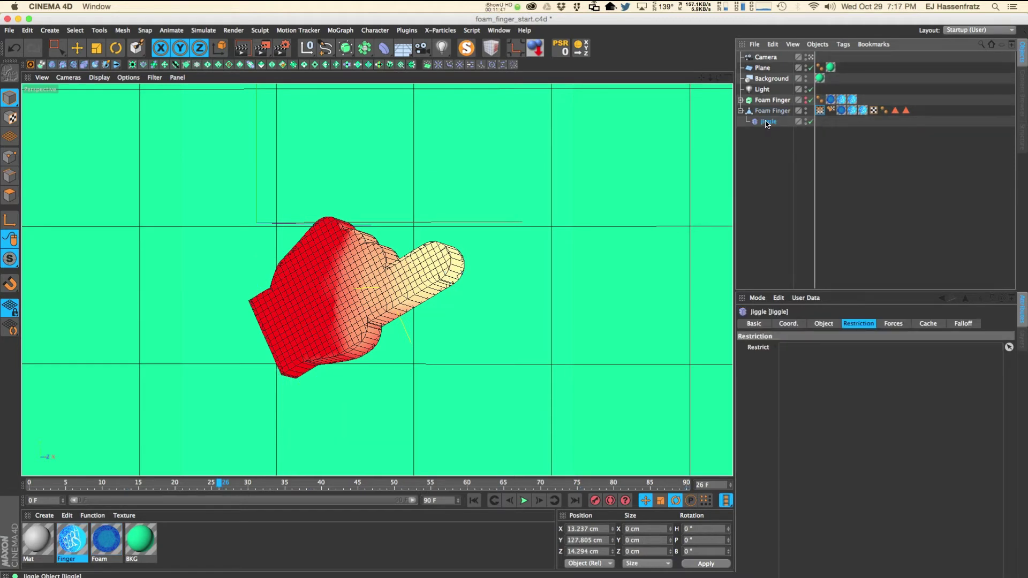
pyautogui.moveTo(820, 111); pyautogui.dragTo(834, 207)
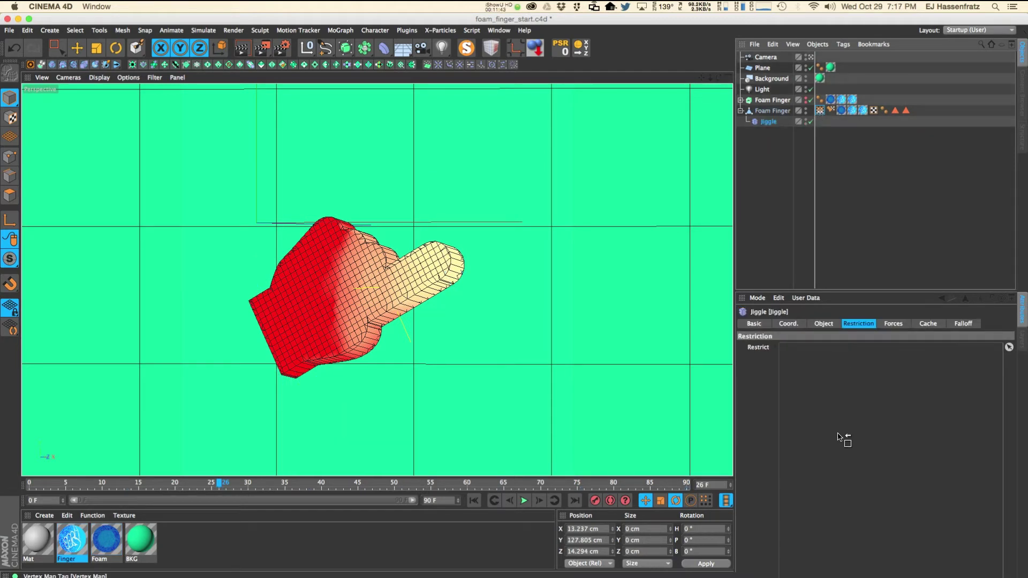
pyautogui.moveTo(840, 437); pyautogui.dragTo(839, 436)
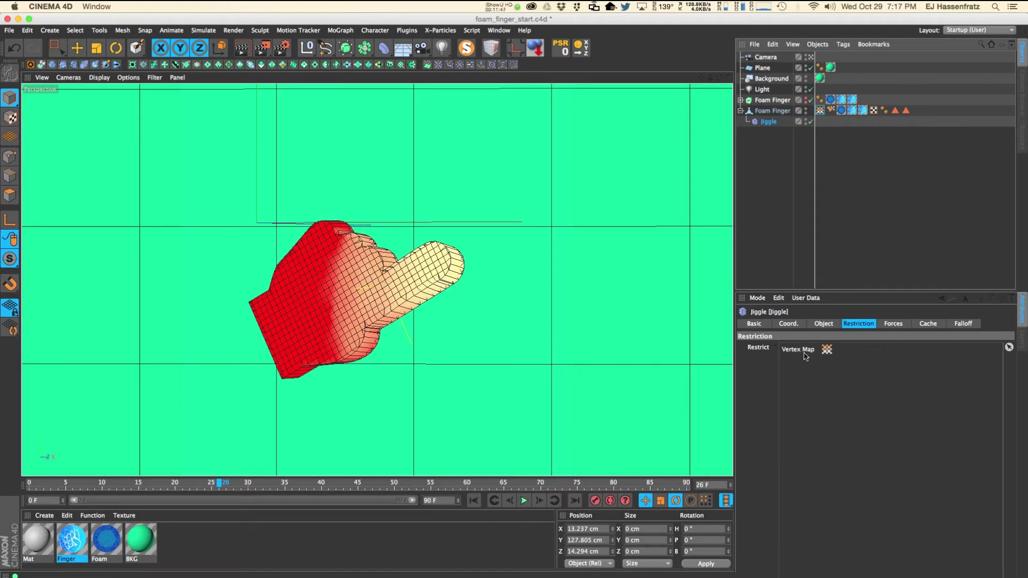
# Step: Play and stop the animation to preview the finger jiggle, then view the falloff settings
pyautogui.click(524, 501)
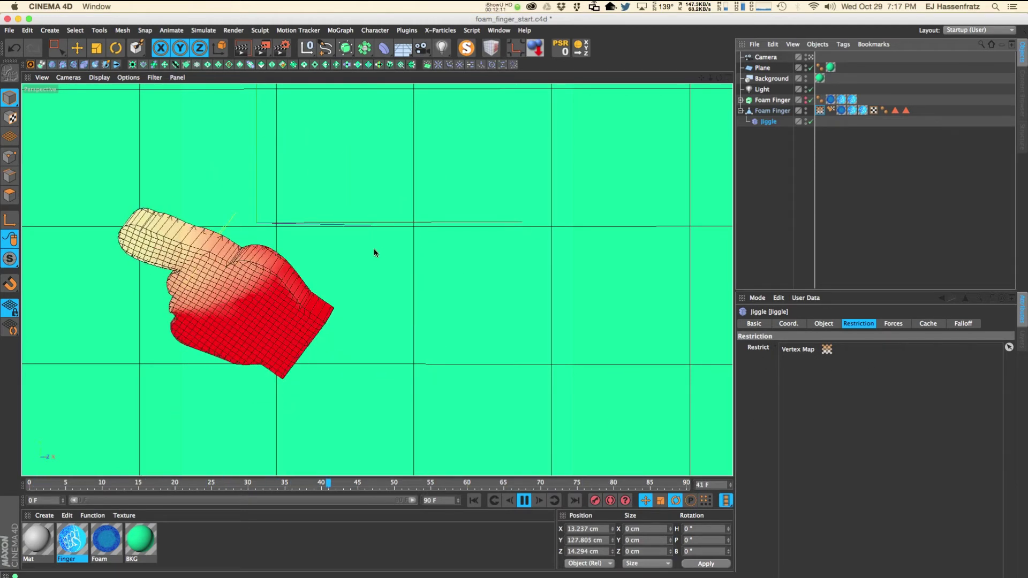
pyautogui.click(525, 501)
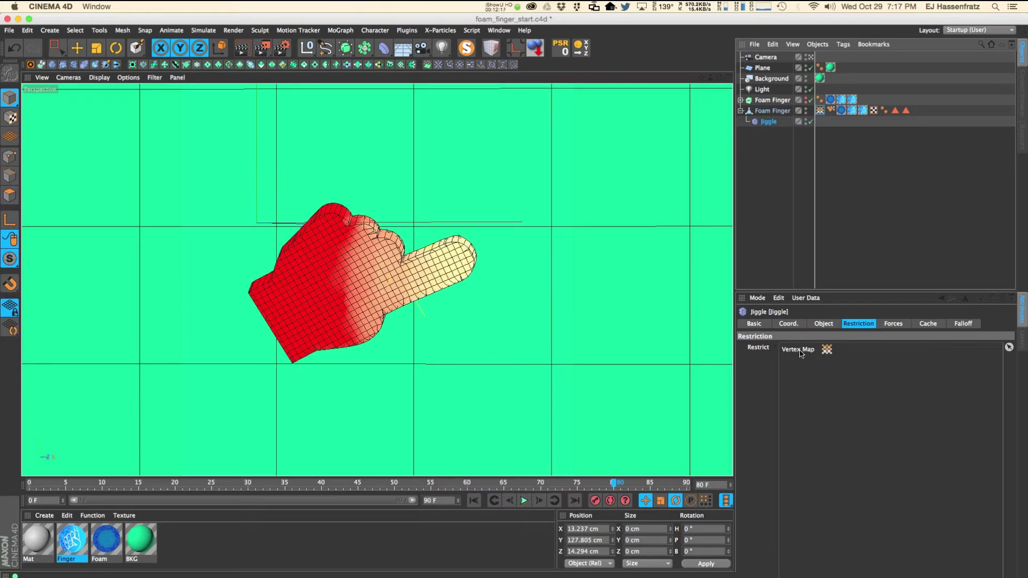
pyautogui.click(963, 325)
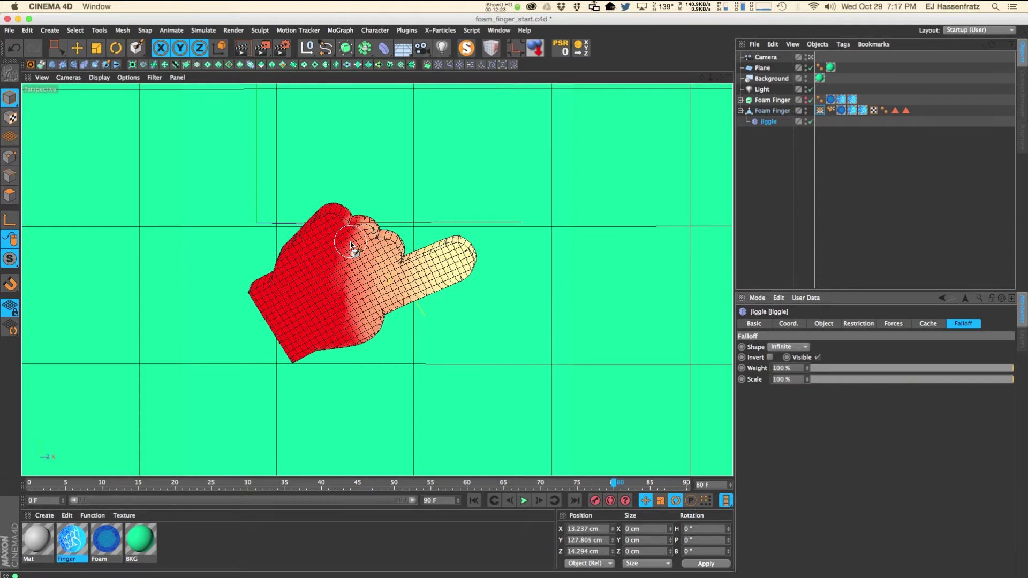
# Step: Paint extra weight over the knuckle in Add mode, then reselect the Jiggle deformer
pyautogui.click(375, 30)
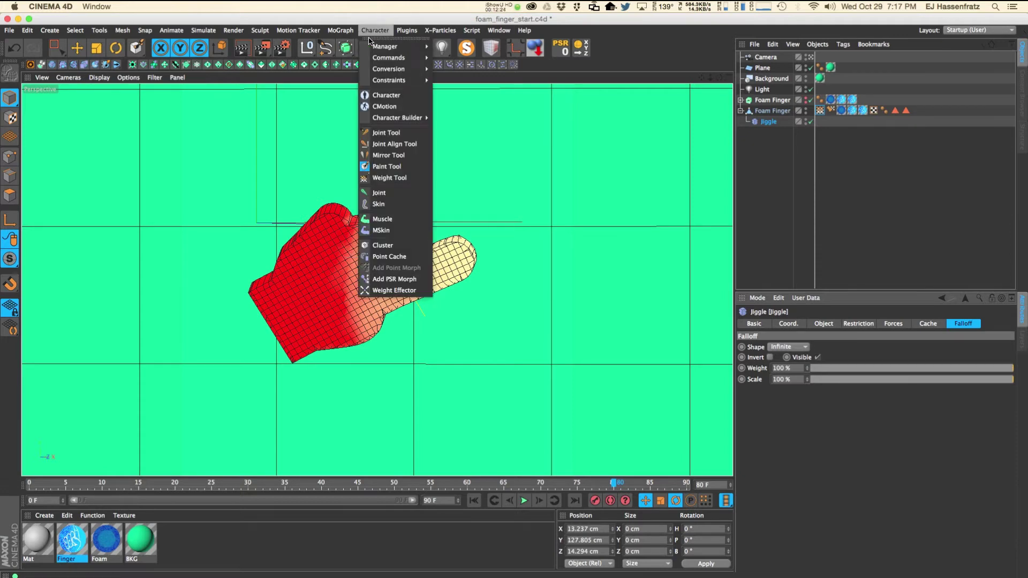
pyautogui.click(387, 166)
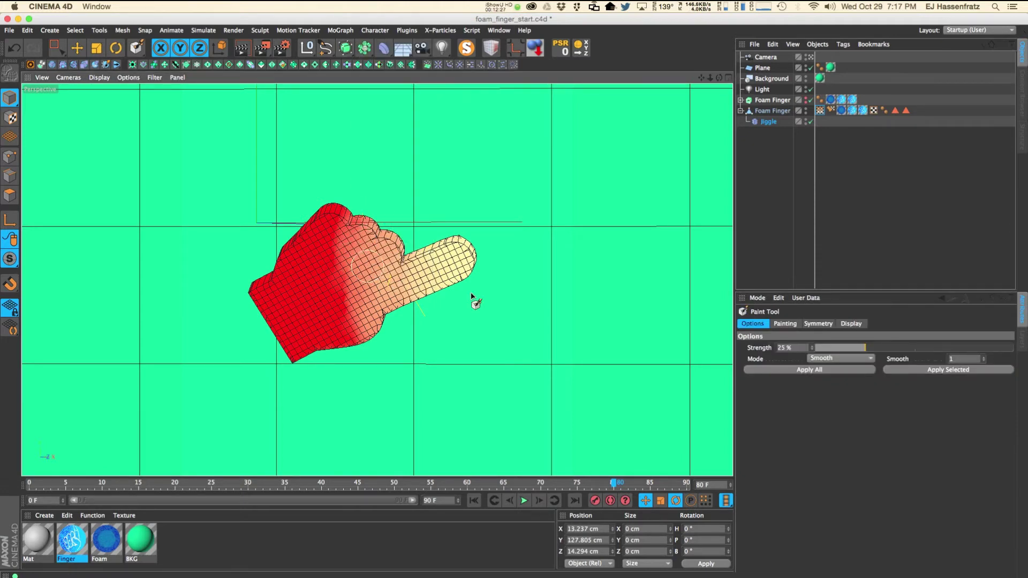
pyautogui.click(841, 358)
pyautogui.click(822, 375)
pyautogui.moveTo(375, 257)
pyautogui.mouseDown()
pyautogui.moveTo(396, 268)
pyautogui.moveTo(459, 264)
pyautogui.mouseUp()
pyautogui.click(813, 357)
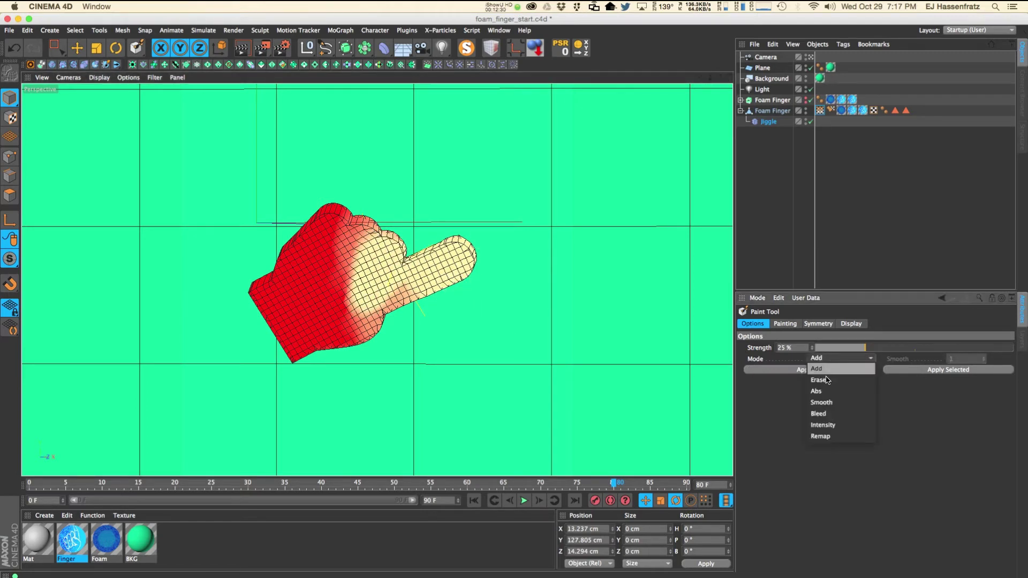
pyautogui.click(437, 268)
pyautogui.moveTo(359, 306); pyautogui.dragTo(378, 244)
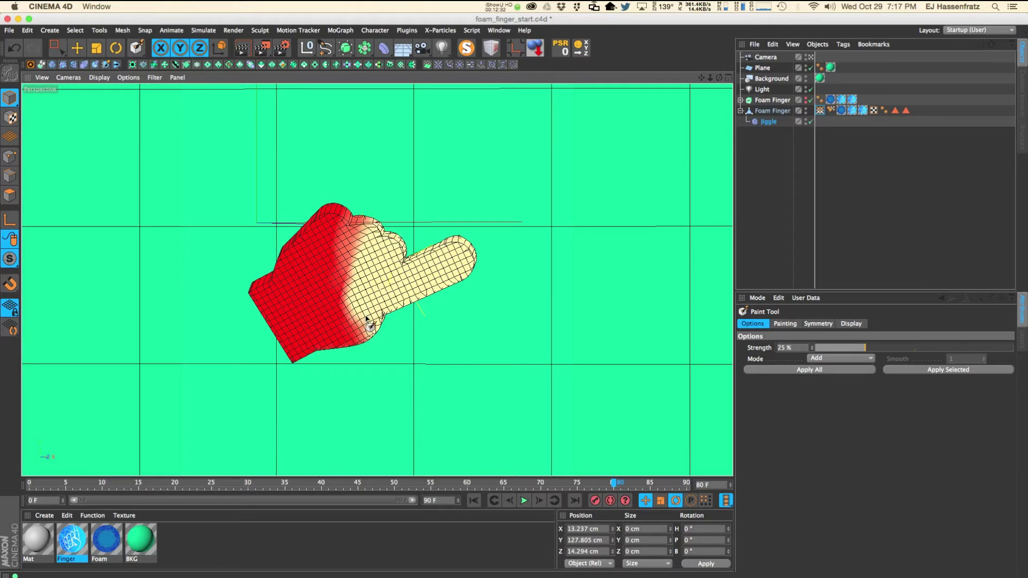
pyautogui.click(778, 123)
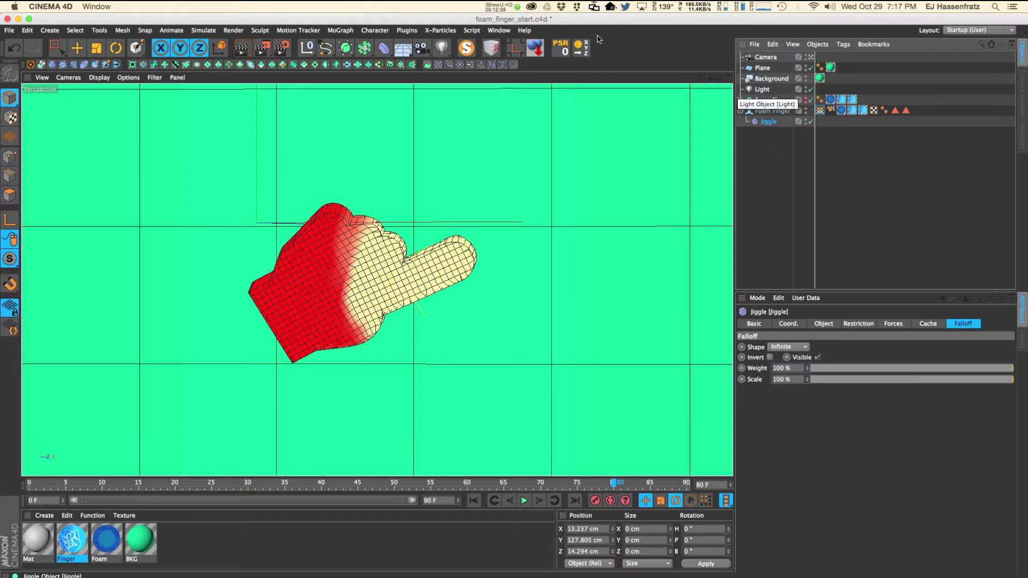
pyautogui.click(494, 30)
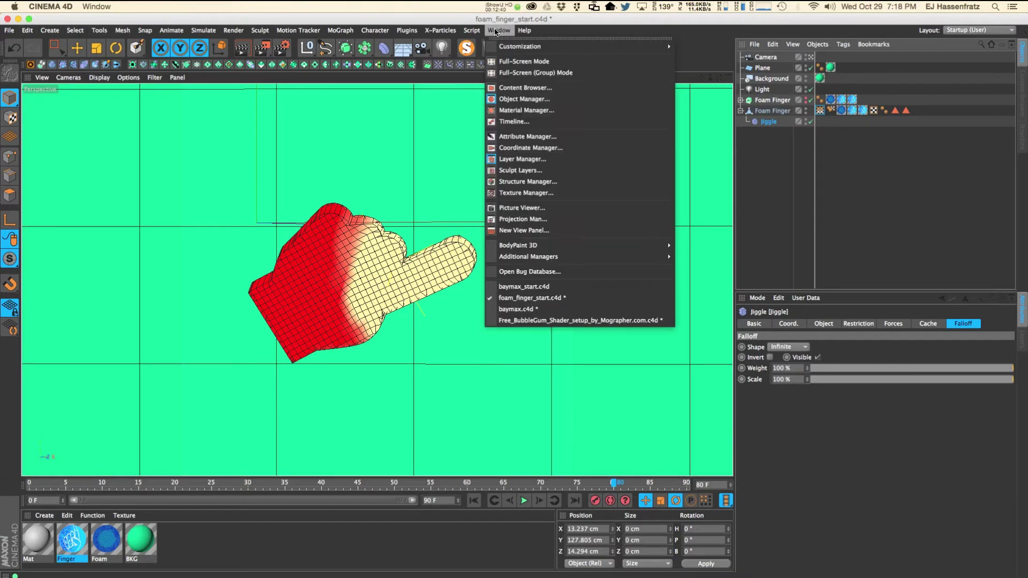
# Step: Switch to baymax_start.c4d, select its Jiggle deformer and show the Forces settings
pyautogui.click(528, 288)
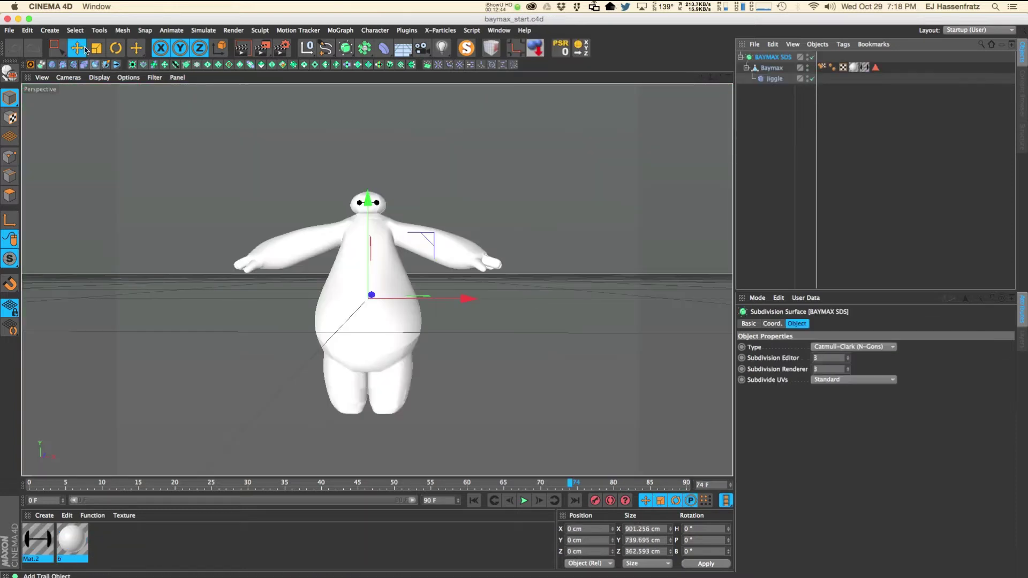
pyautogui.click(774, 80)
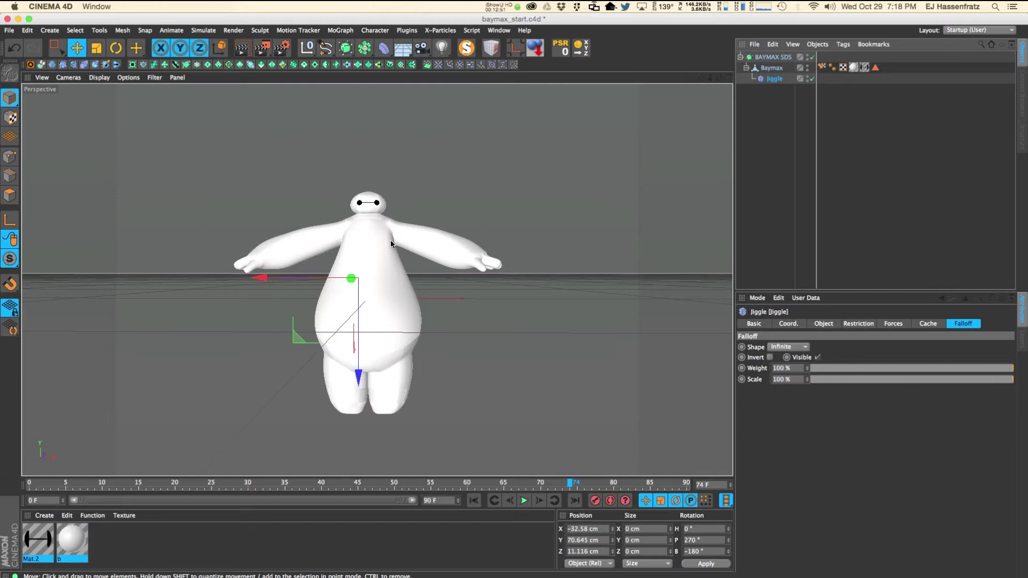
pyautogui.click(887, 326)
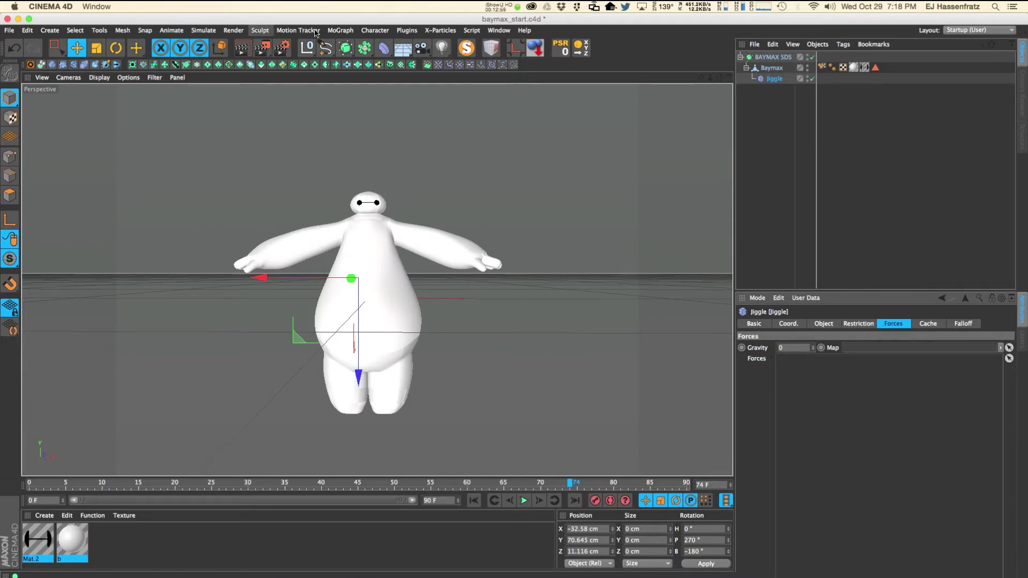
# Step: Create a Wind object from Simulate > Particles > Wind
pyautogui.click(207, 33)
pyautogui.moveTo(205, 48)
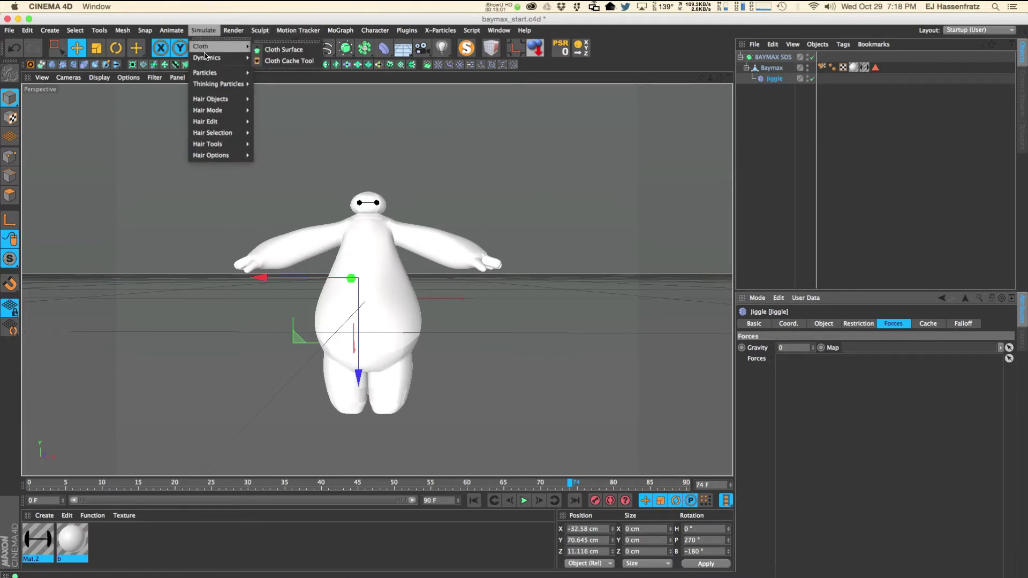
pyautogui.moveTo(217, 80)
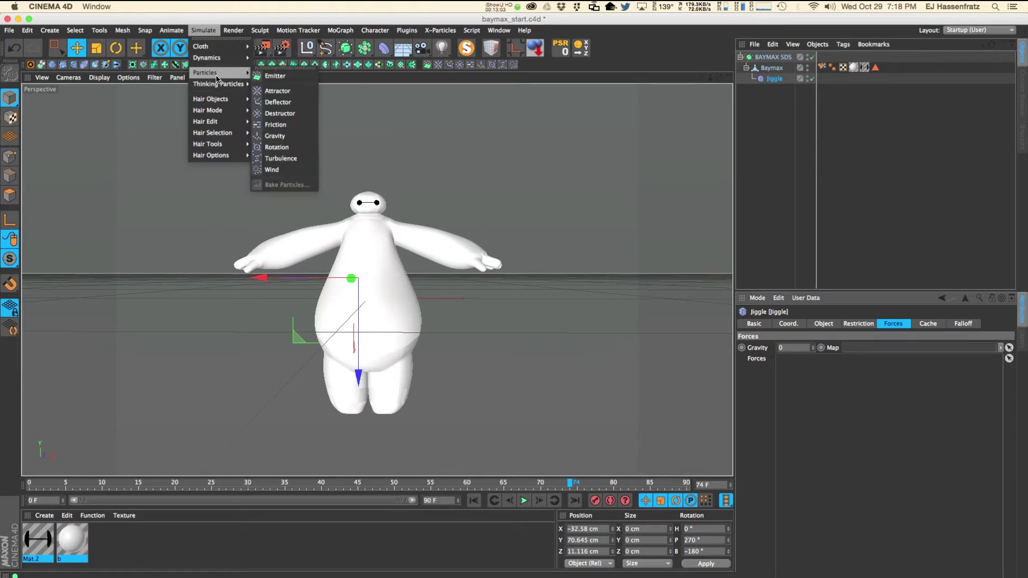
pyautogui.click(275, 169)
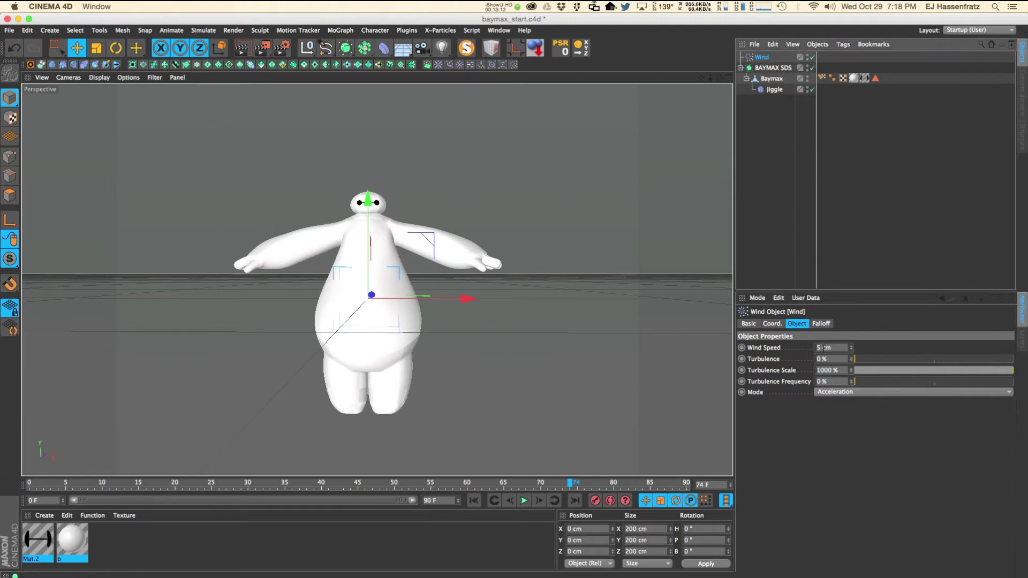
# Step: Switch to four views and move the Wind force below and back from Baymax
pyautogui.moveTo(369, 278); pyautogui.dragTo(251, 304)
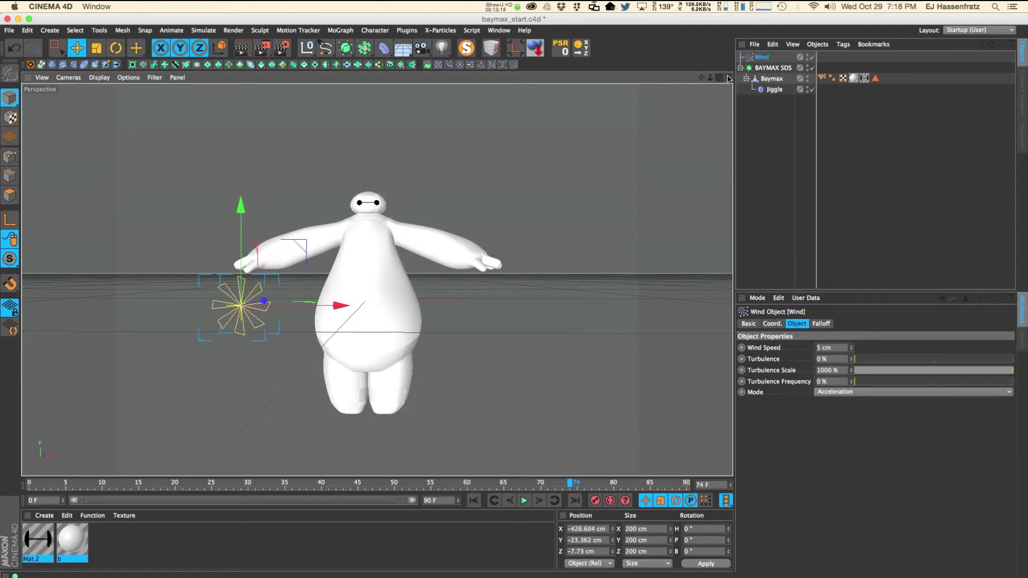
pyautogui.middleClick(547, 177)
pyautogui.moveTo(547, 177); pyautogui.dragTo(581, 245)
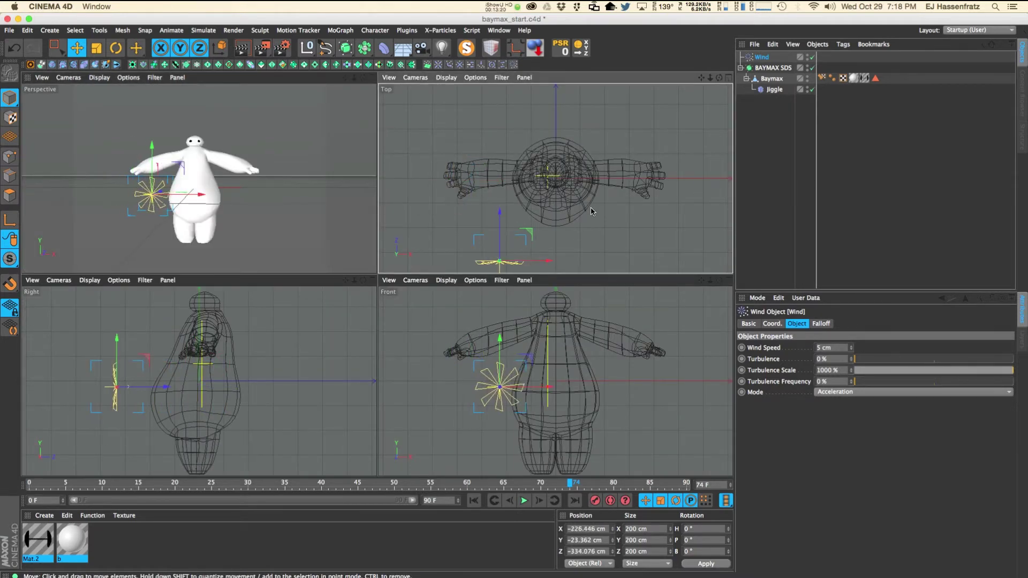
pyautogui.keyDown('alt'); pyautogui.moveTo(598, 219); pyautogui.dragTo(589, 173, button='middle'); pyautogui.keyUp('alt')
pyautogui.scroll(-5, 589, 173)
pyautogui.moveTo(552, 203); pyautogui.dragTo(550, 218)
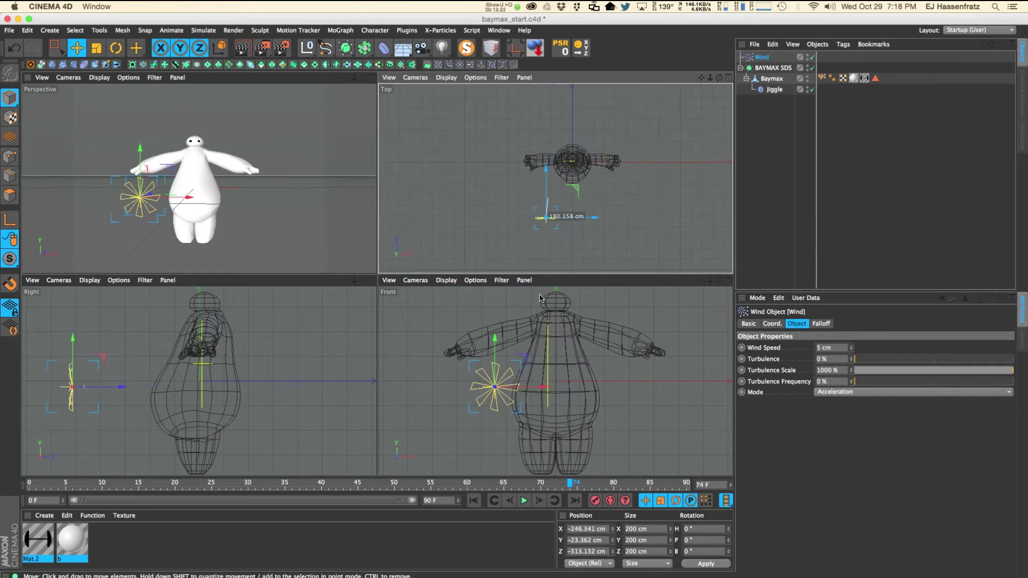
# Step: Angle the Wind toward Baymax's body and add it to the Jiggle's Forces list
pyautogui.press('r')
pyautogui.moveTo(496, 407); pyautogui.dragTo(485, 386)
pyautogui.press('e')
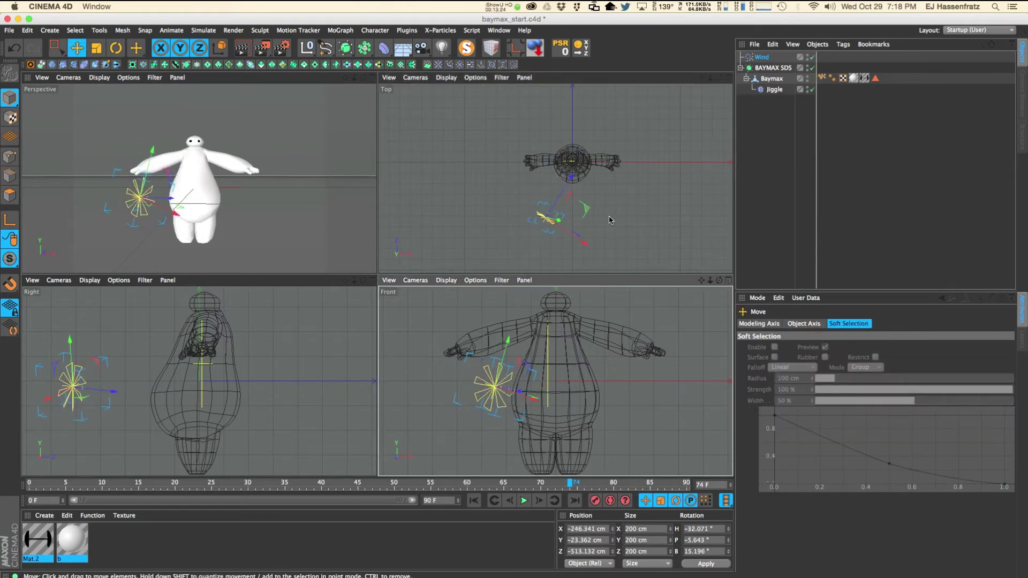
pyautogui.moveTo(546, 217); pyautogui.dragTo(535, 220)
pyautogui.press('r')
pyautogui.press('e')
pyautogui.moveTo(470, 395); pyautogui.dragTo(488, 340)
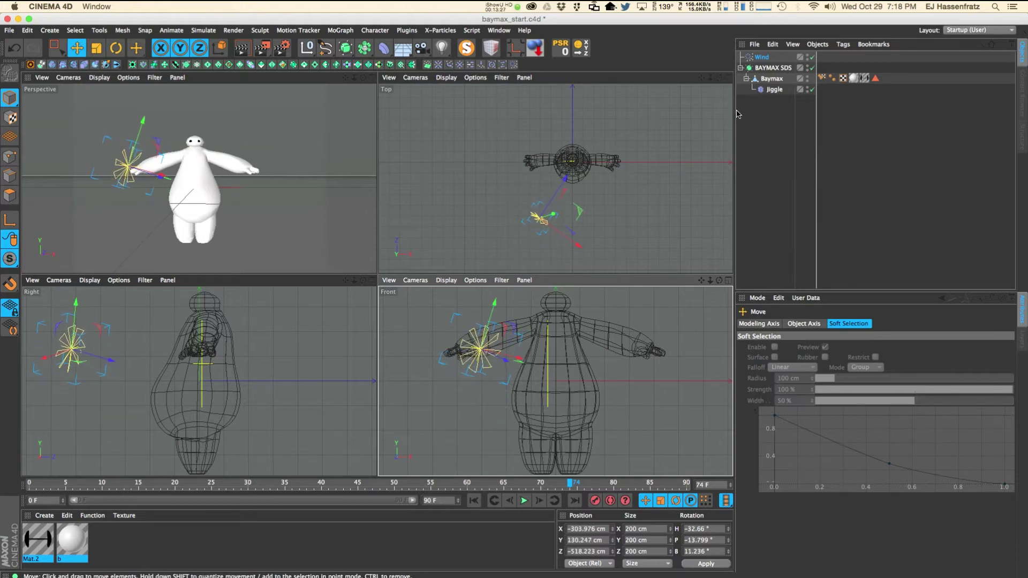
pyautogui.click(773, 89)
pyautogui.moveTo(762, 57); pyautogui.dragTo(796, 364)
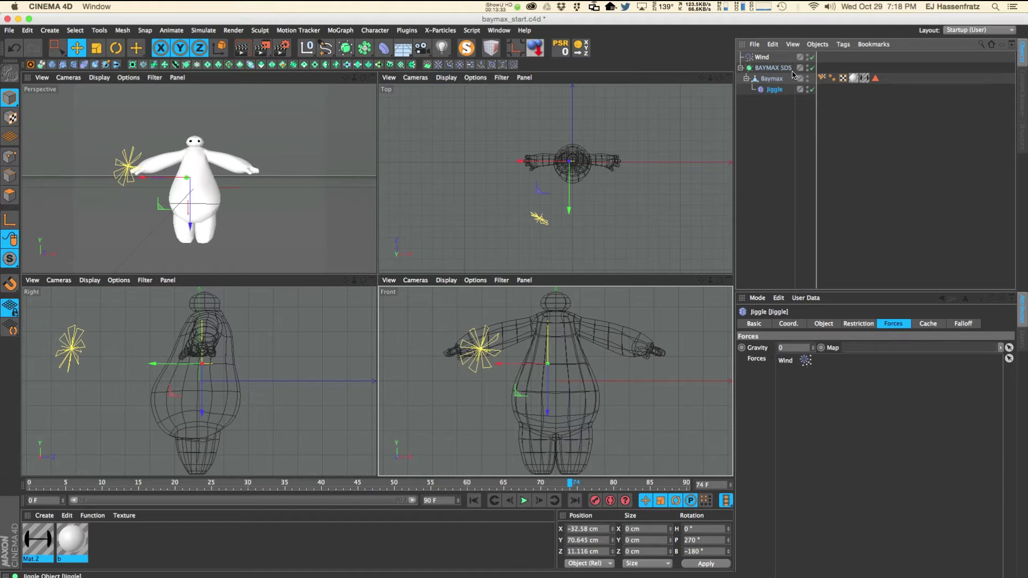
# Step: Play the wind test, raise Wind Speed to 150.47 cm, and reselect the Jiggle deformer
pyautogui.doubleClick(798, 359)
pyautogui.click(524, 500)
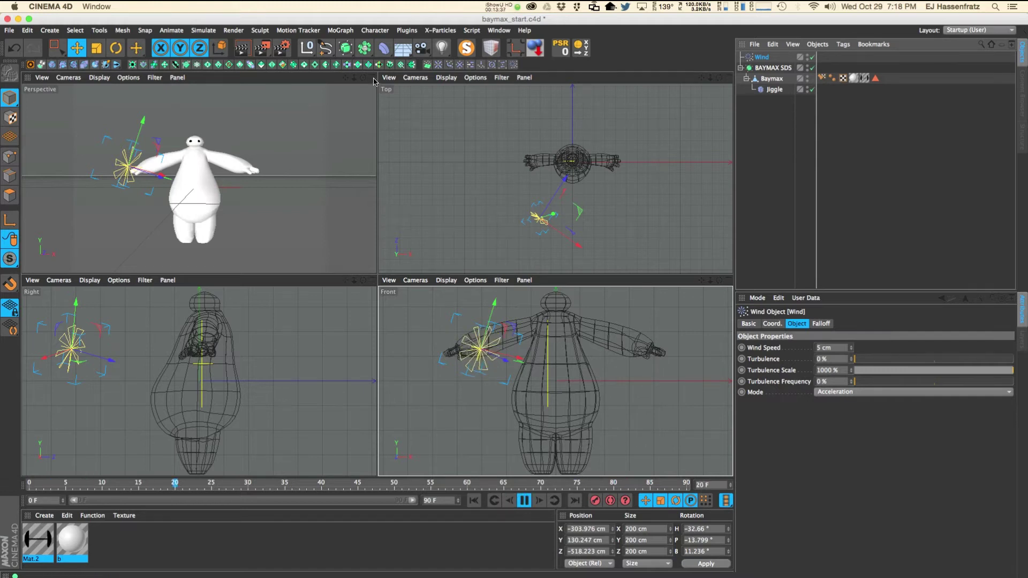
pyautogui.middleClick(374, 101)
pyautogui.click(831, 348)
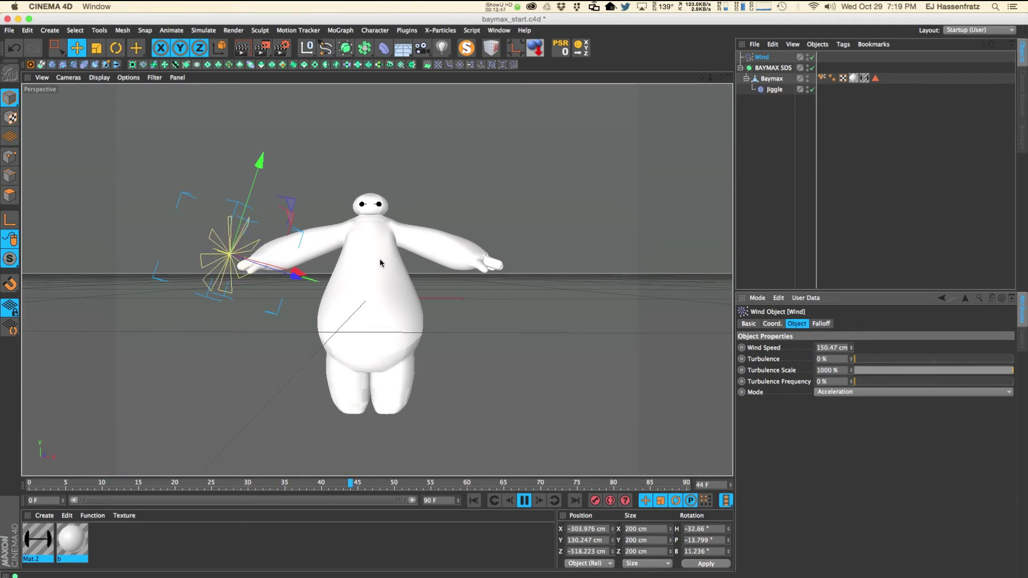
pyautogui.click(758, 90)
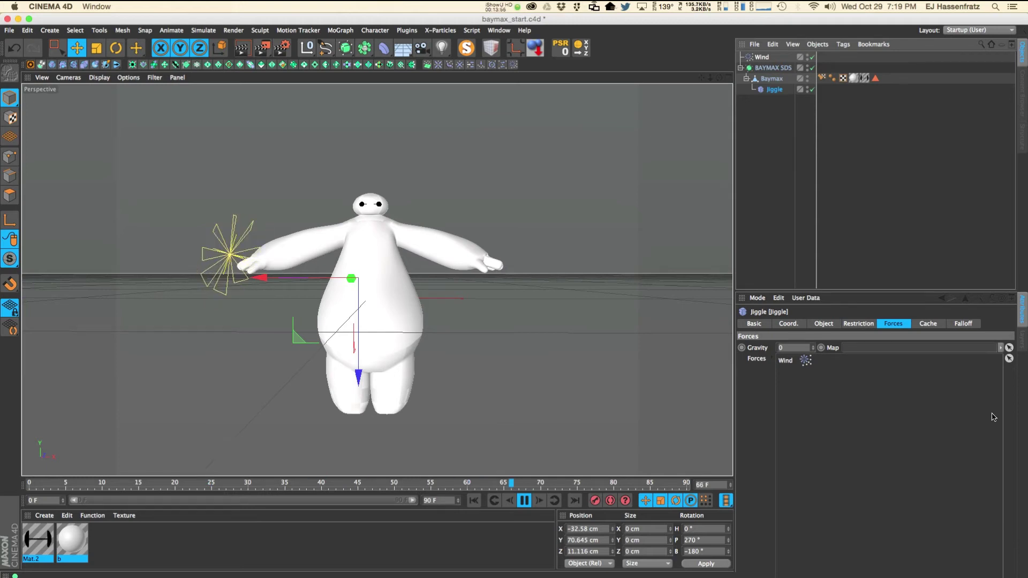
# Step: Give the Jiggle falloff a Linear shape, then show the Wind object's speed and turbulence settings
pyautogui.click(964, 324)
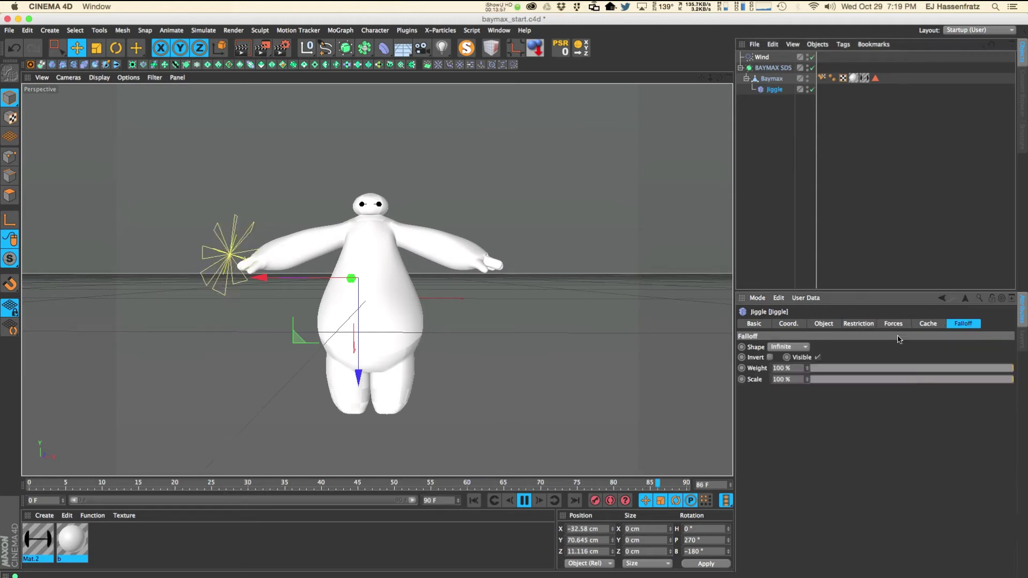
pyautogui.click(796, 348)
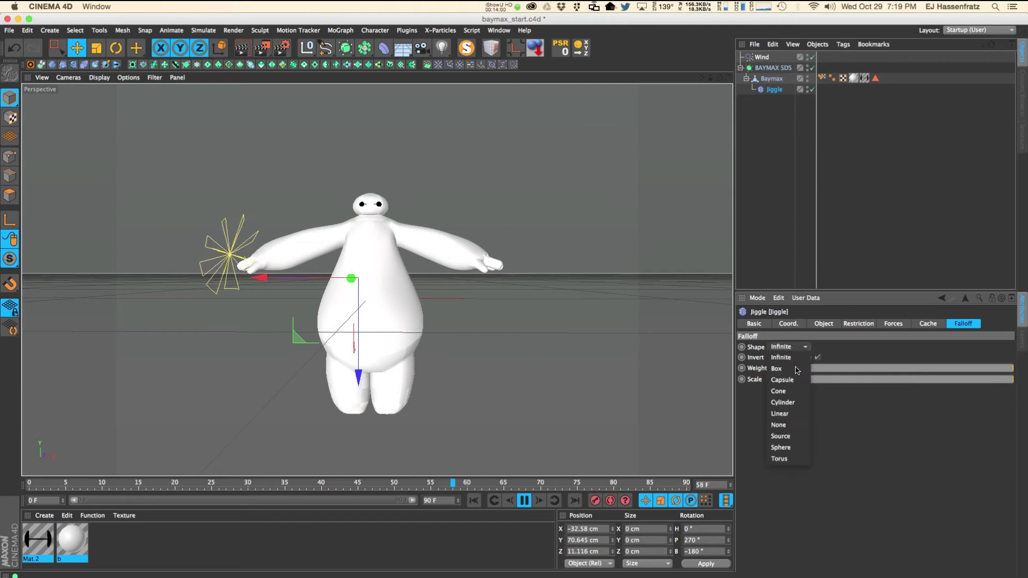
pyautogui.click(790, 414)
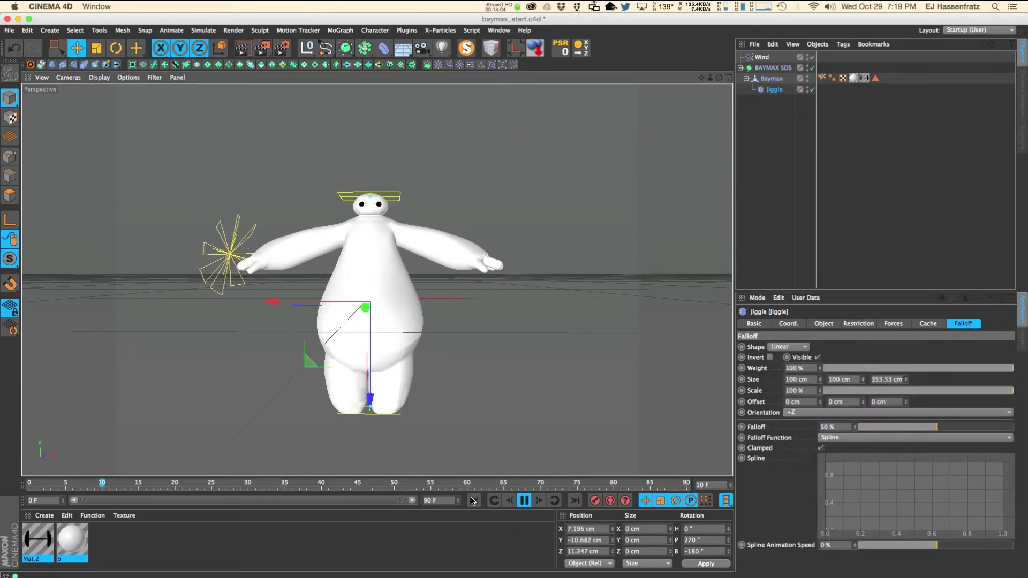
pyautogui.click(762, 56)
pyautogui.click(797, 324)
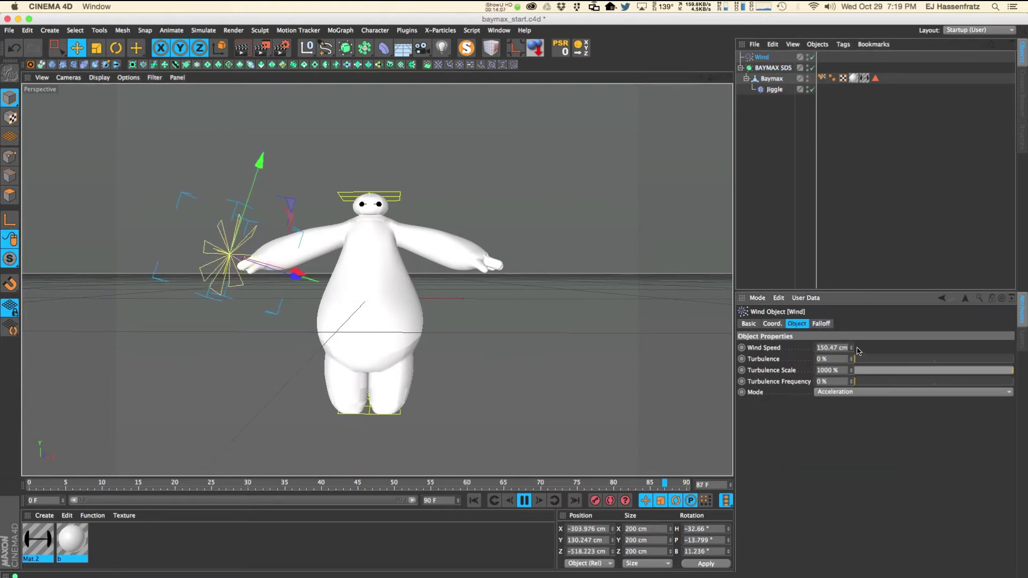
# Step: Set Wind Speed to 250 cm and raise Turbulence to about 38.76%
pyautogui.click(840, 348)
pyautogui.write('250')
pyautogui.press('Return')
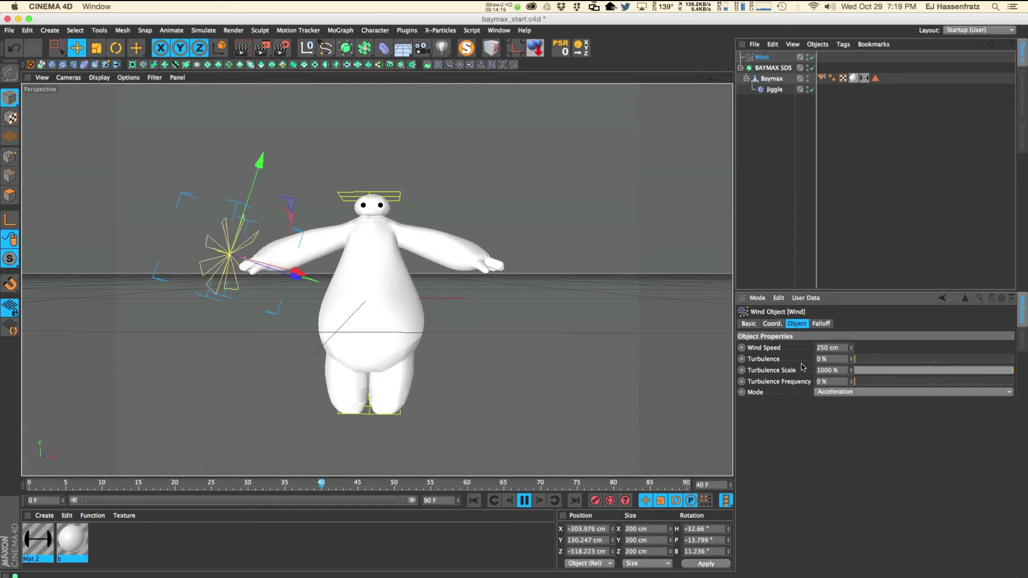
pyautogui.click(900, 360)
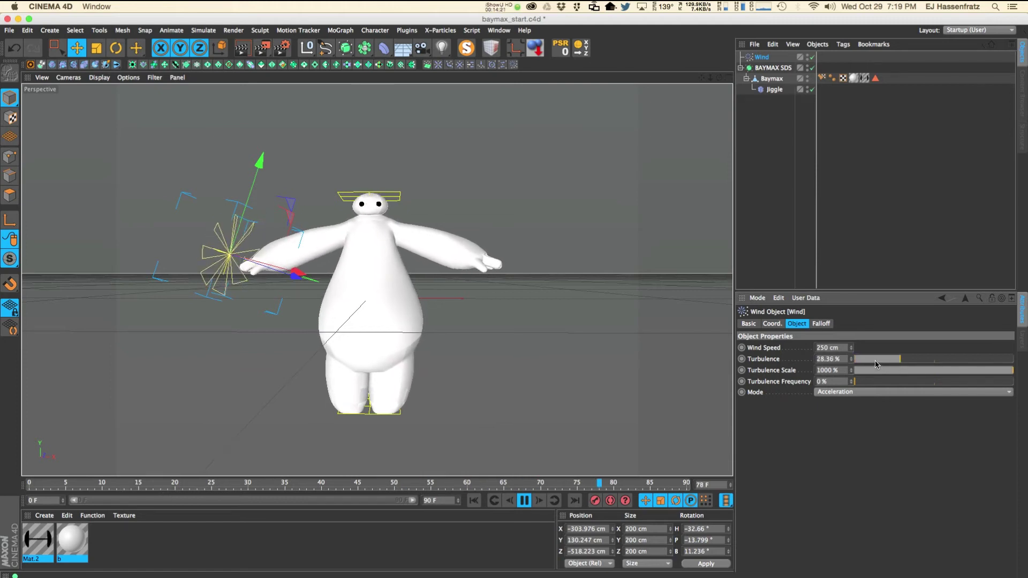
pyautogui.click(918, 359)
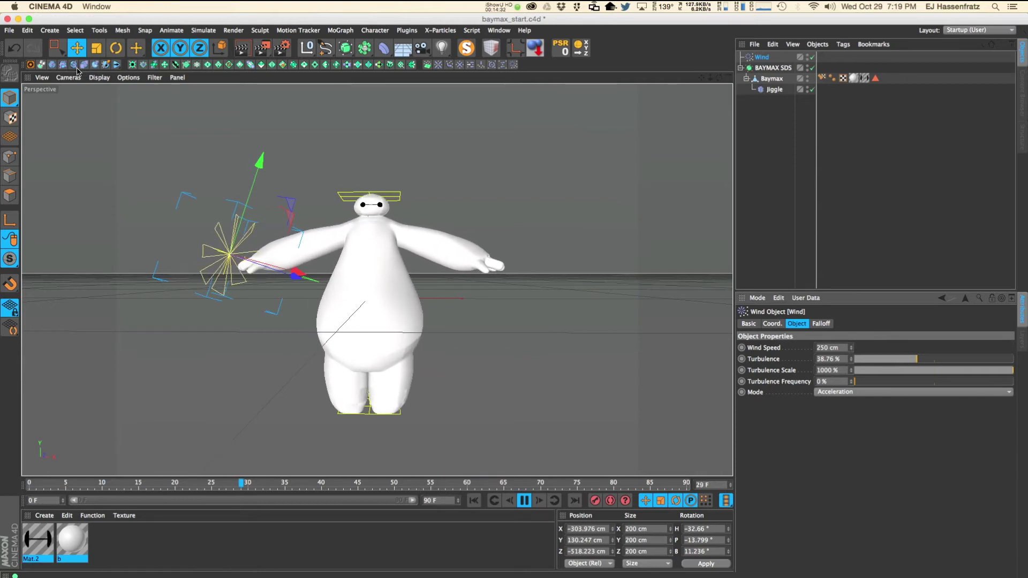
# Step: Move the Jiggle deformer from Baymax's head down to his lower belly, around Y -30.435 cm
pyautogui.click(393, 197)
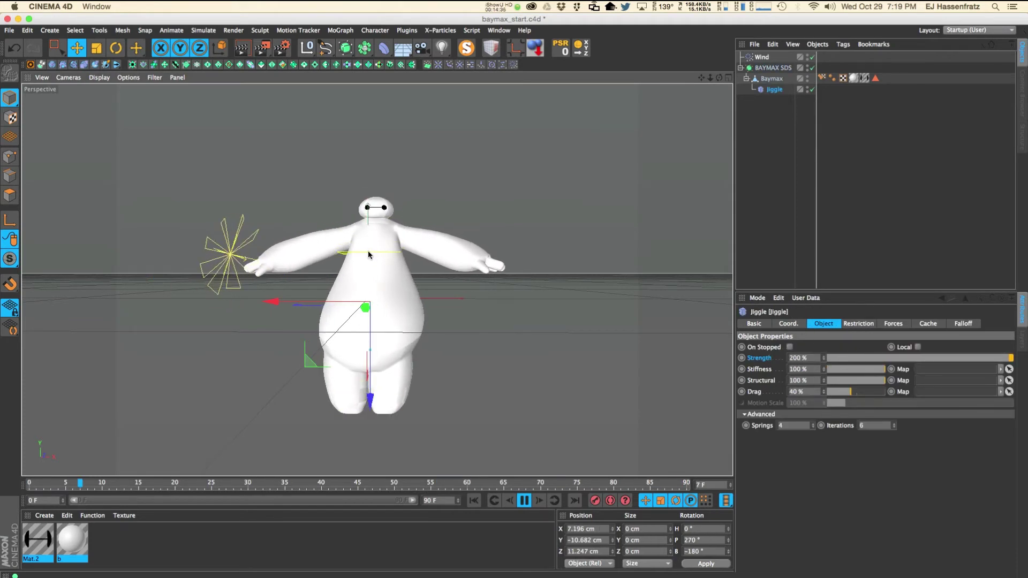
pyautogui.moveTo(372, 314); pyautogui.dragTo(372, 256)
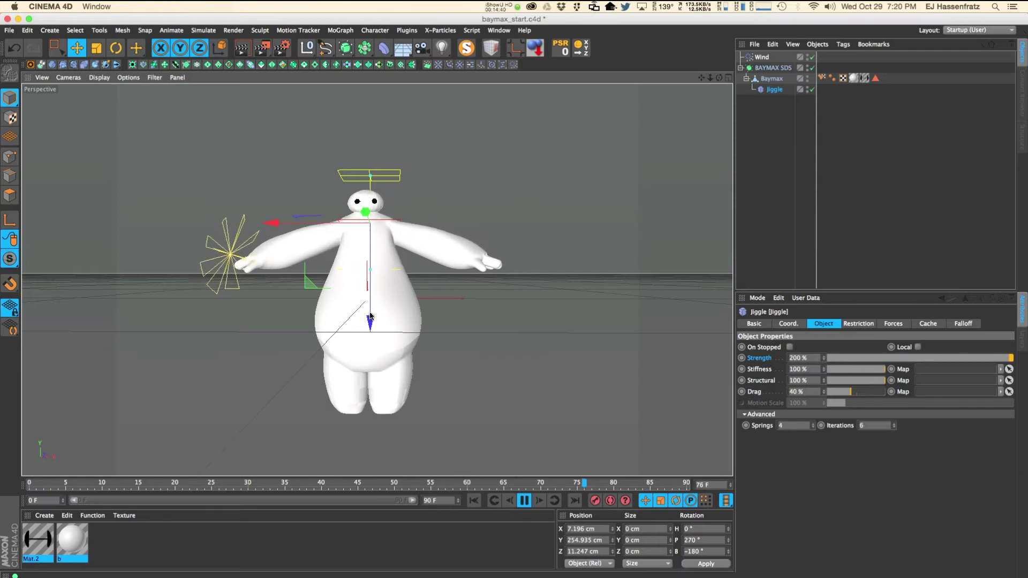
pyautogui.moveTo(370, 290); pyautogui.dragTo(372, 378)
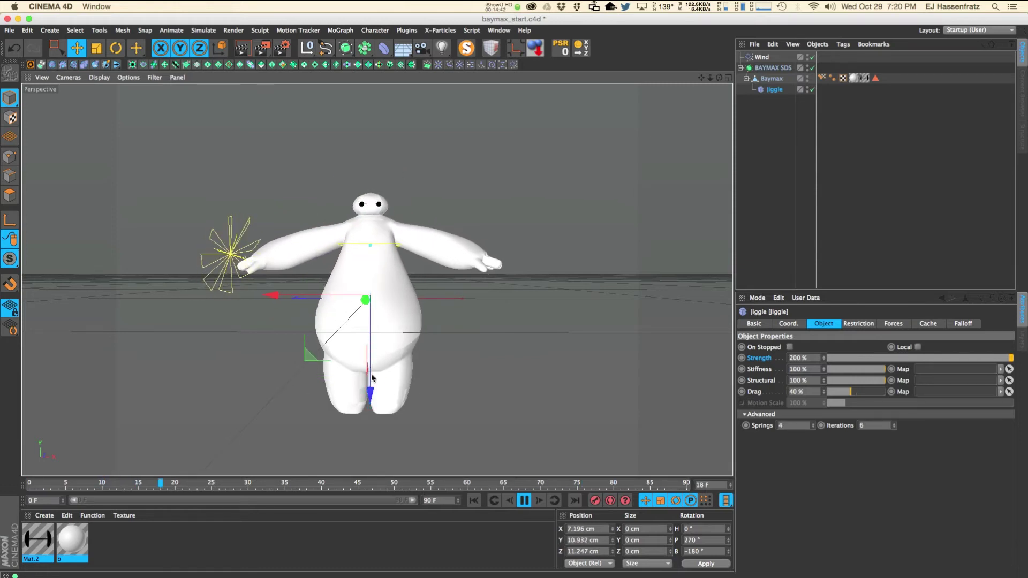
pyautogui.press('t')
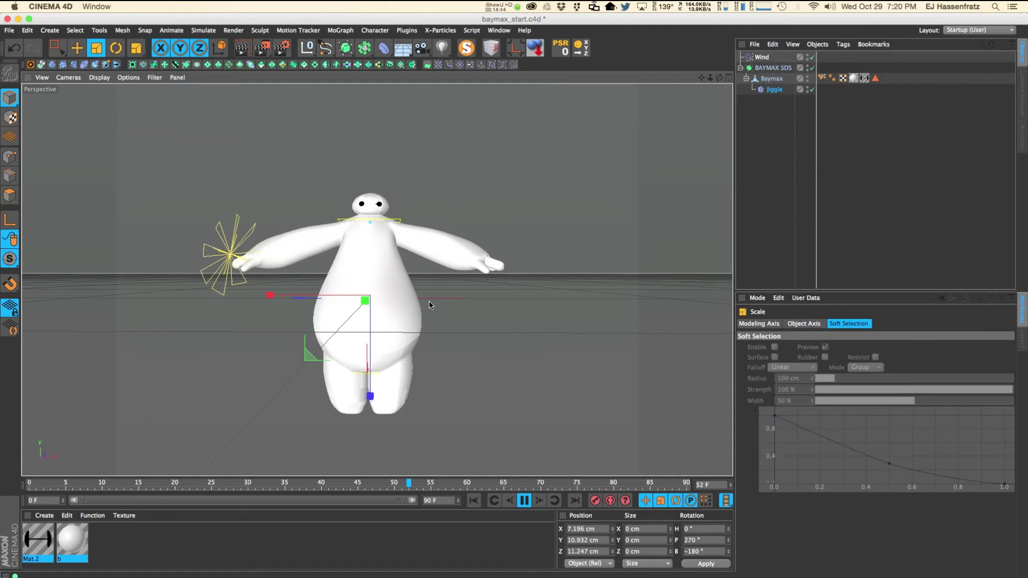
pyautogui.press('e')
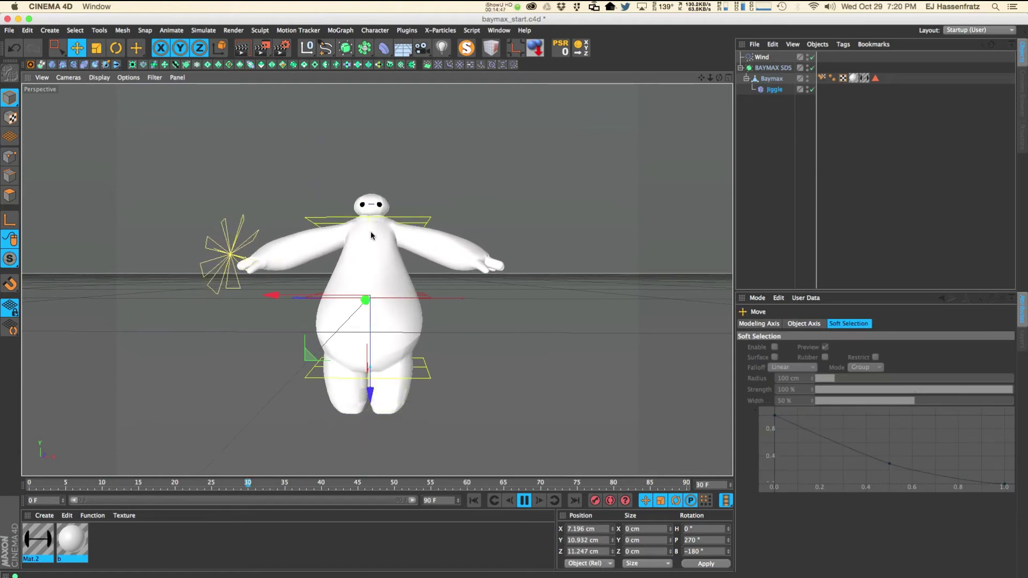
pyautogui.moveTo(370, 390)
pyautogui.mouseDown()
pyautogui.moveTo(371, 402)
pyautogui.moveTo(373, 369)
pyautogui.moveTo(373, 387)
pyautogui.mouseUp()
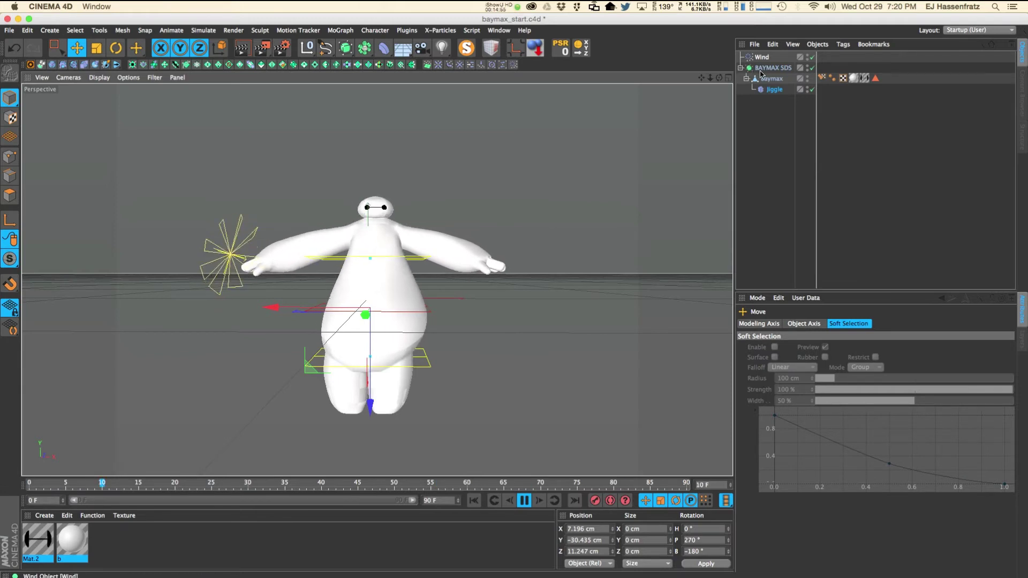
# Step: Size the Jiggle falloff to 190 × 190 × 128.825 cm, sliding it sideways to test, then back to centre
pyautogui.click(774, 90)
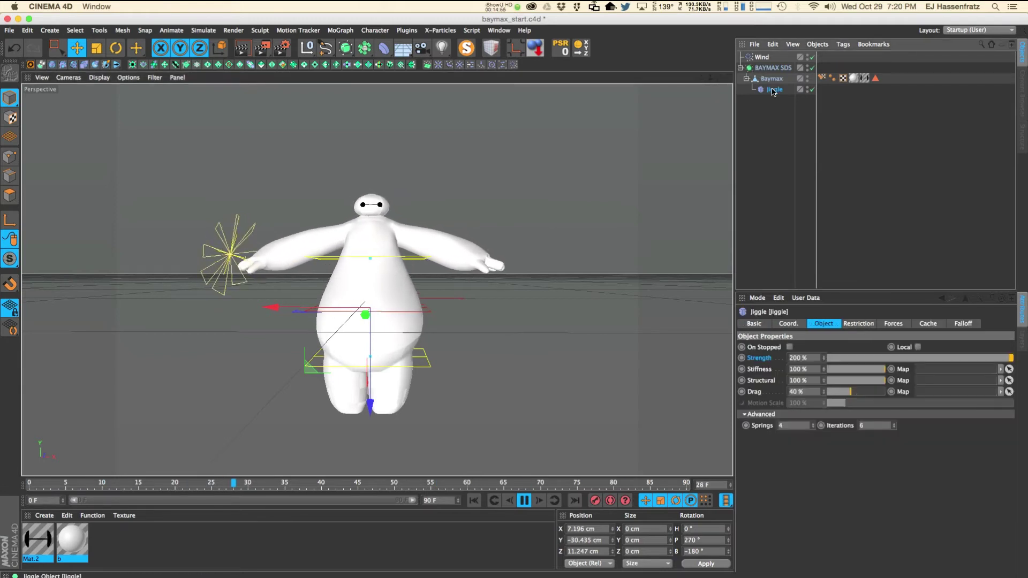
pyautogui.click(958, 324)
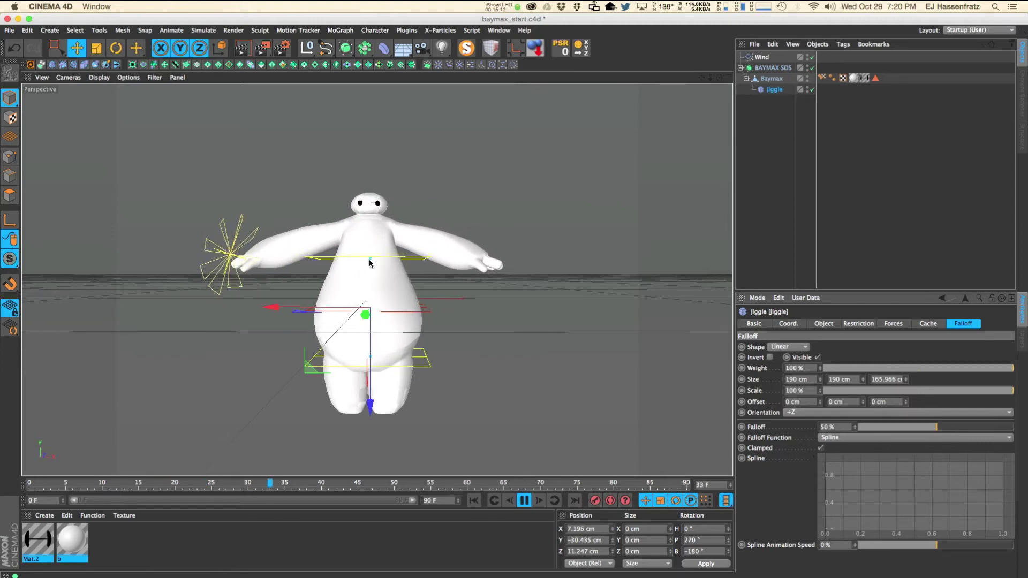
pyautogui.moveTo(340, 312); pyautogui.dragTo(445, 314)
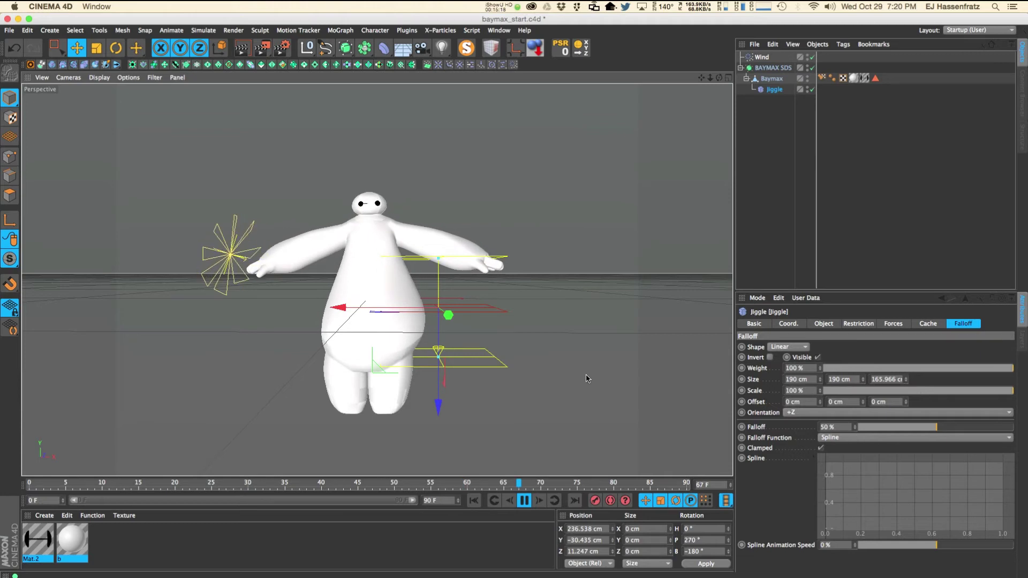
pyautogui.moveTo(347, 312); pyautogui.dragTo(278, 312)
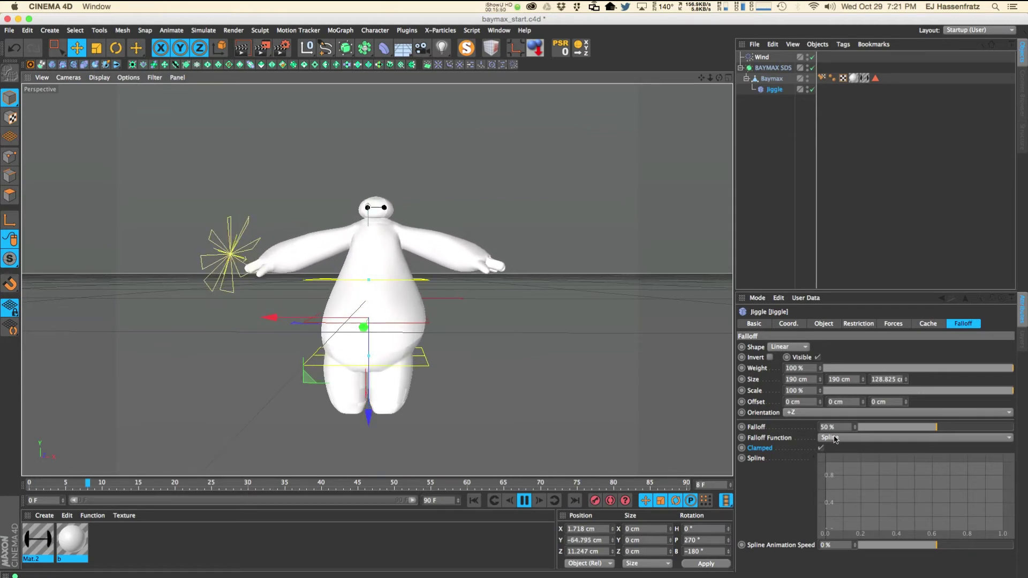
# Step: Toggle the Jiggle falloff's Clamped option on and off, leaving it unchecked
pyautogui.click(821, 448)
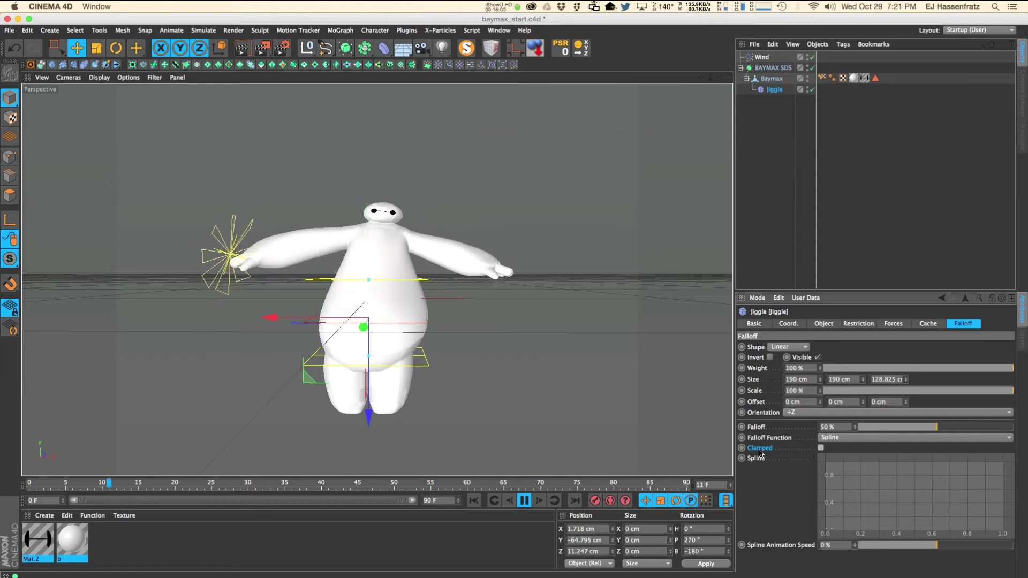
pyautogui.click(821, 449)
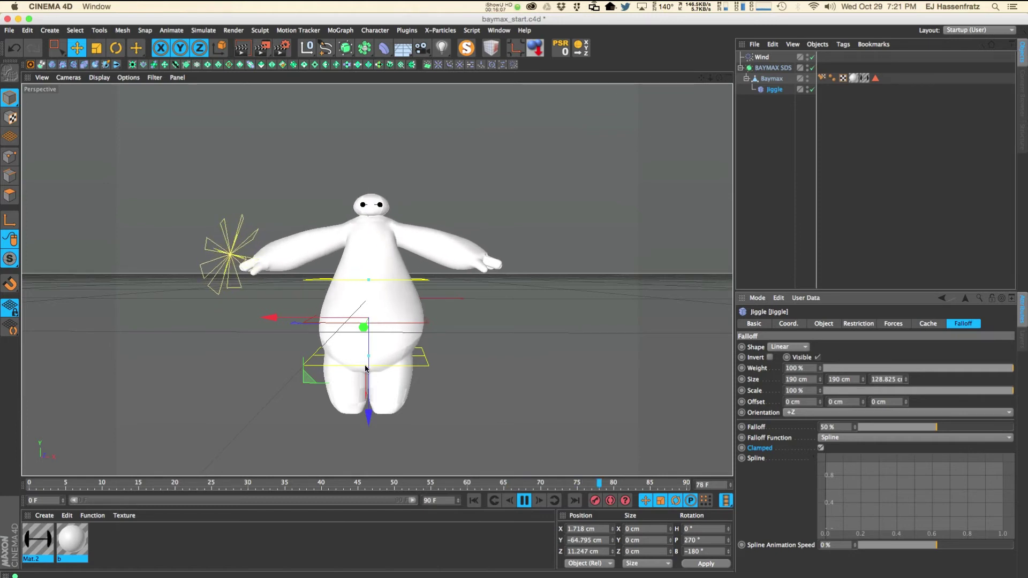
pyautogui.click(821, 448)
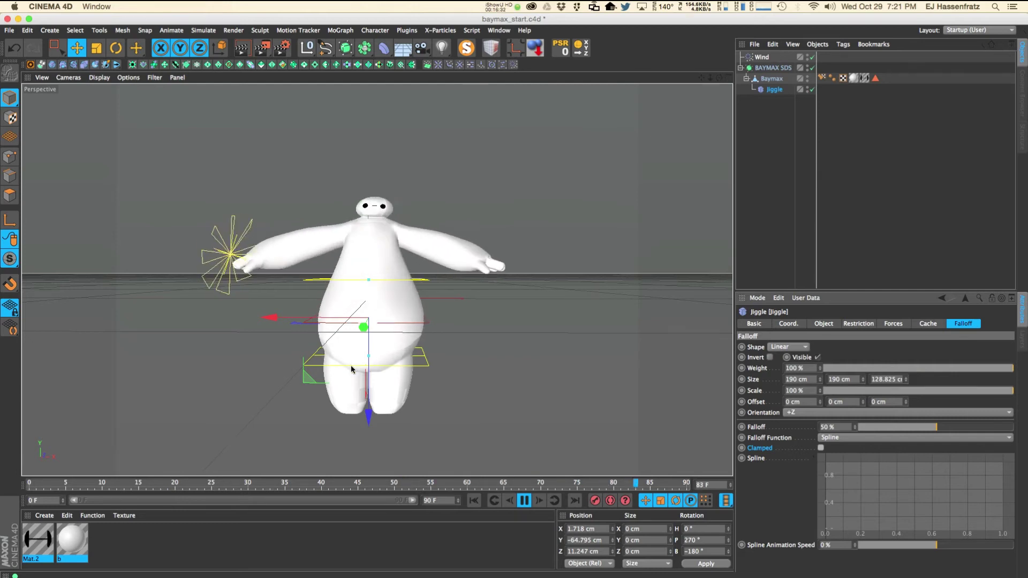
# Step: Drag the Jiggle deformer down and back up to about Y 1.418 cm to test the wobble, then re-enable Clamped
pyautogui.moveTo(369, 389); pyautogui.dragTo(368, 470)
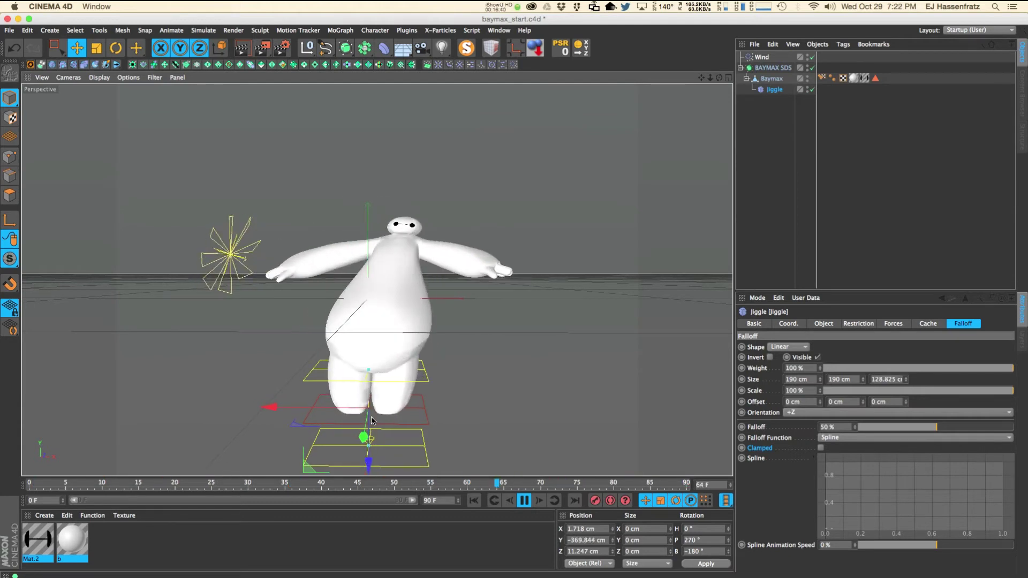
pyautogui.moveTo(369, 456); pyautogui.dragTo(369, 399)
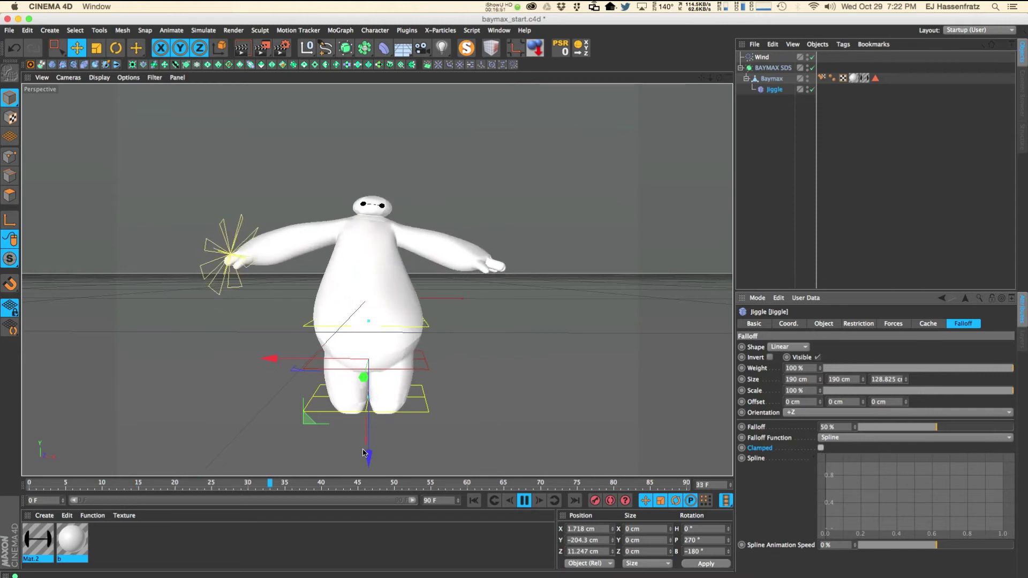
pyautogui.moveTo(364, 453); pyautogui.dragTo(371, 435)
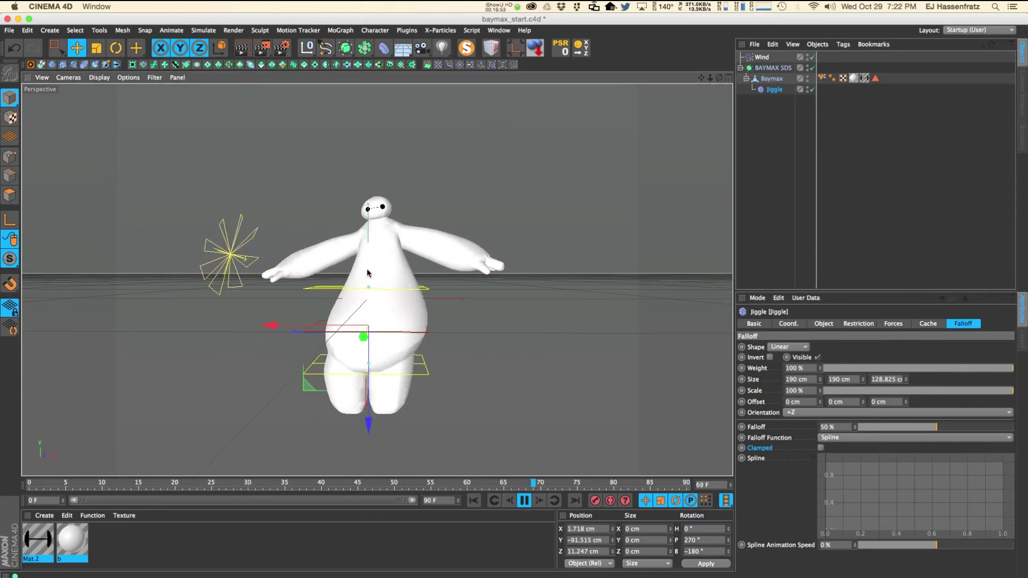
pyautogui.moveTo(366, 416); pyautogui.dragTo(369, 394)
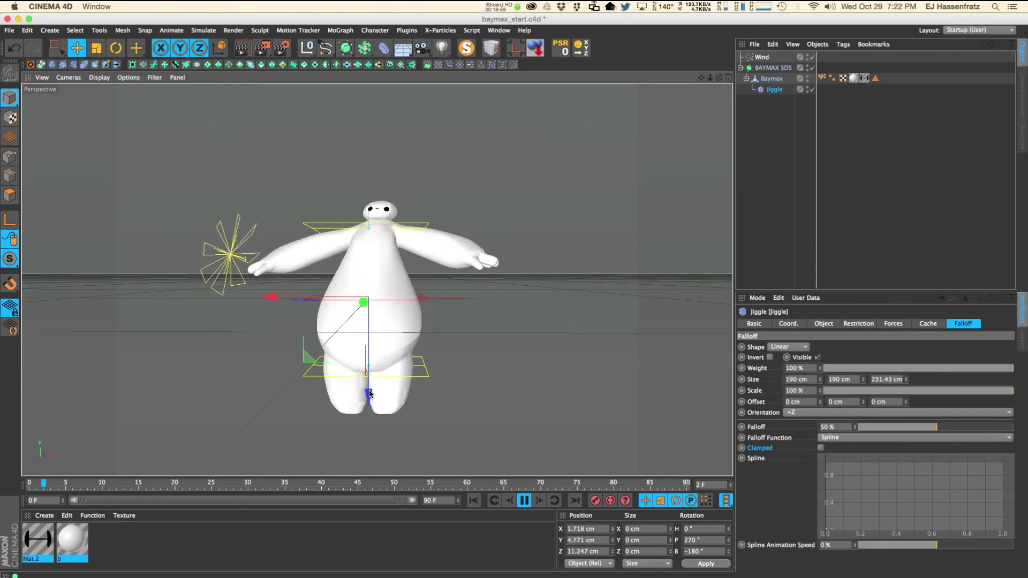
pyautogui.click(821, 448)
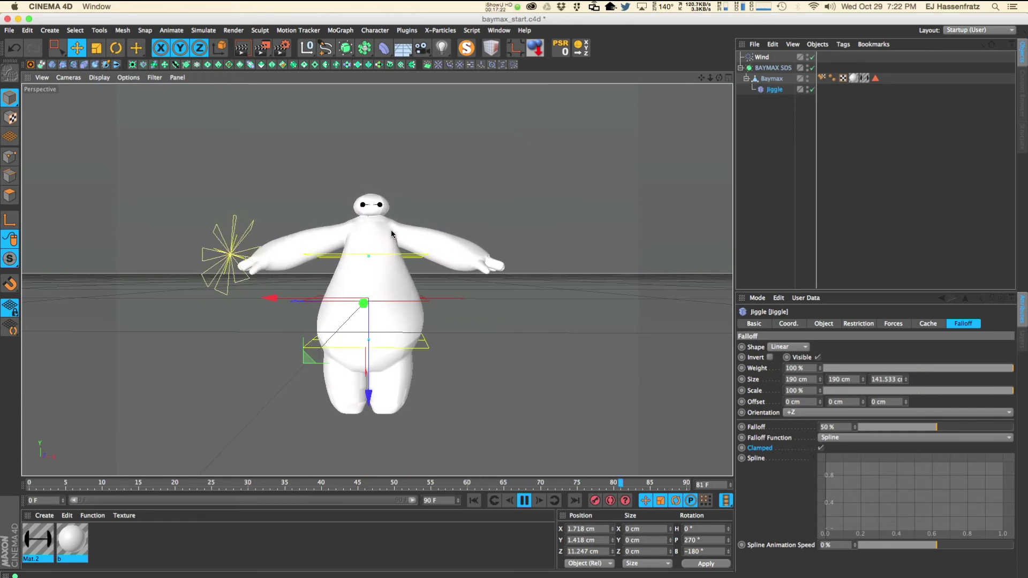
# Step: Stop playback, switch to the finished baymax.c4d scene, play it and select the Character rig
pyautogui.click(522, 504)
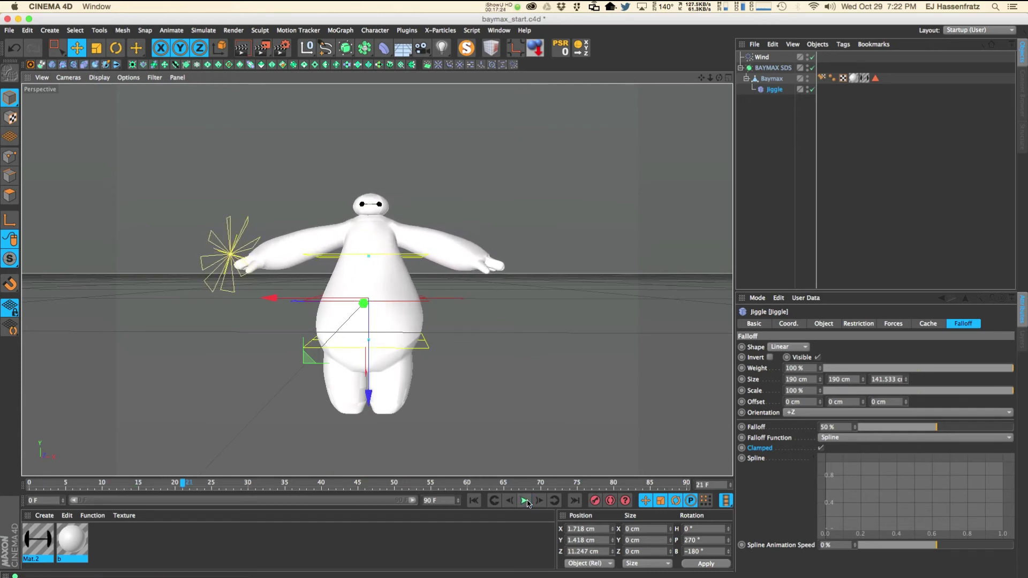
pyautogui.click(499, 30)
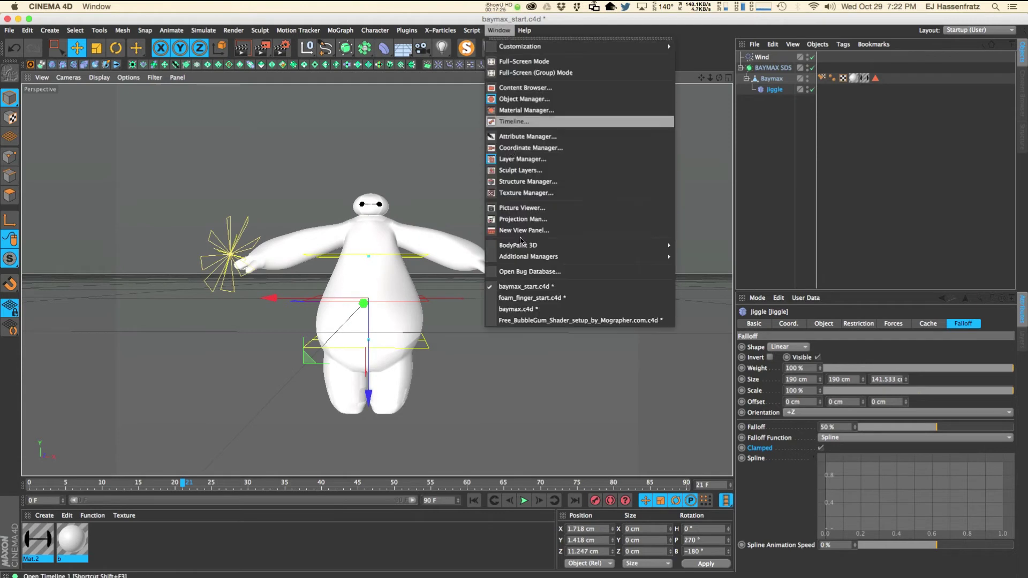
pyautogui.click(535, 309)
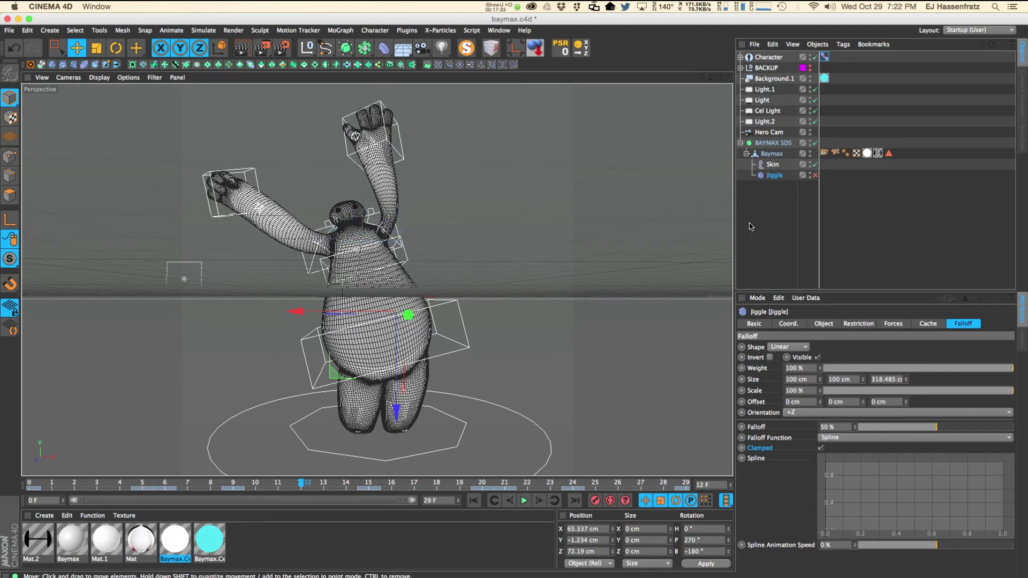
pyautogui.click(523, 501)
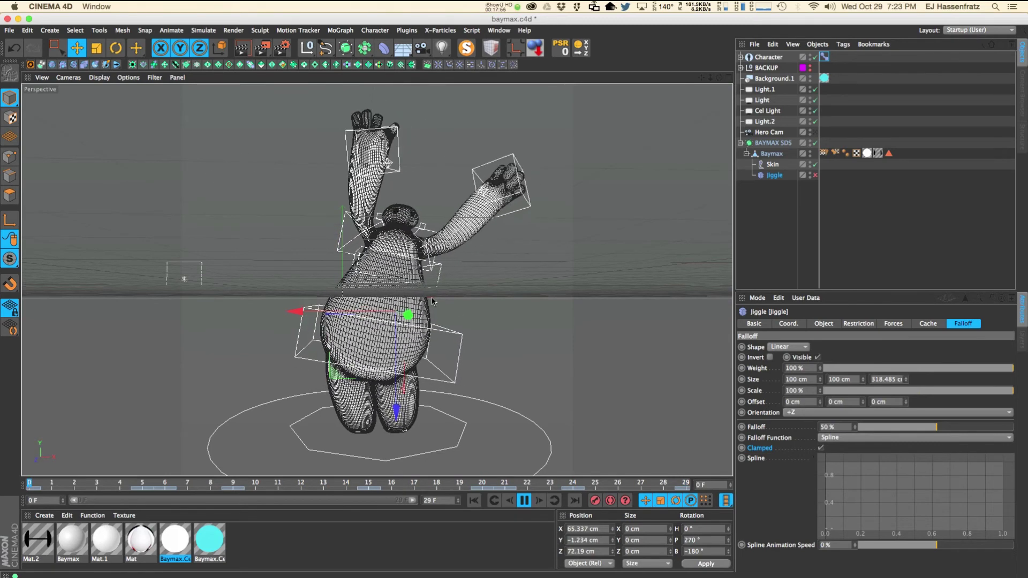
pyautogui.click(793, 59)
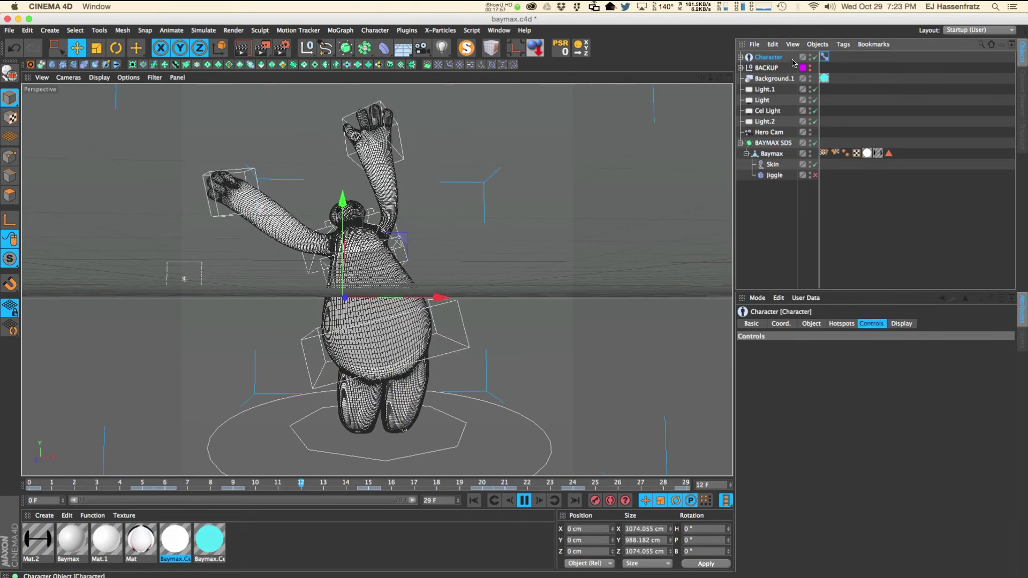
# Step: Drag Baymax's Hoooo pose morph slider to 100%, then re-enable the Jiggle deformer
pyautogui.click(824, 57)
pyautogui.moveTo(845, 398); pyautogui.dragTo(1012, 398)
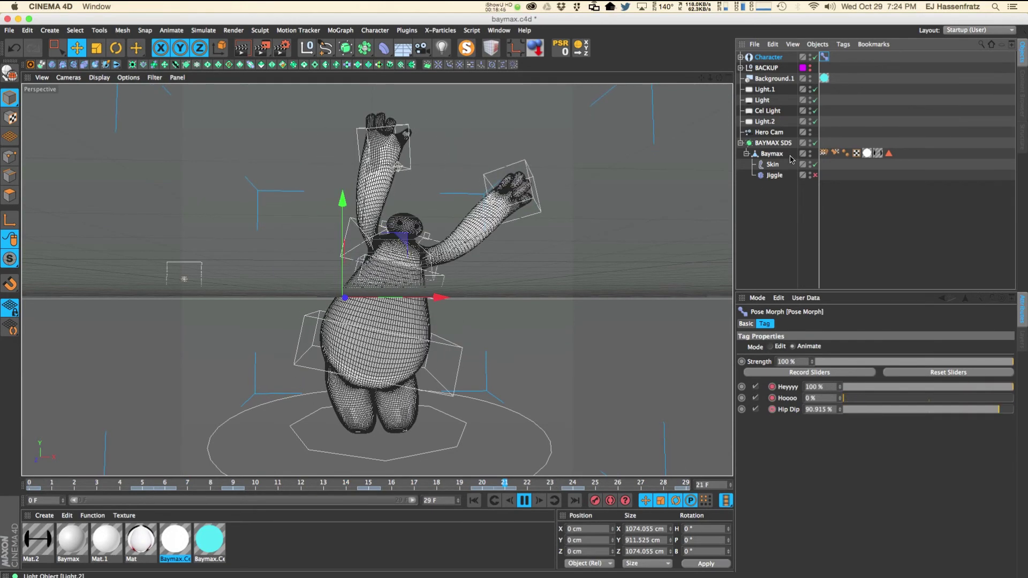
pyautogui.click(776, 177)
pyautogui.click(815, 176)
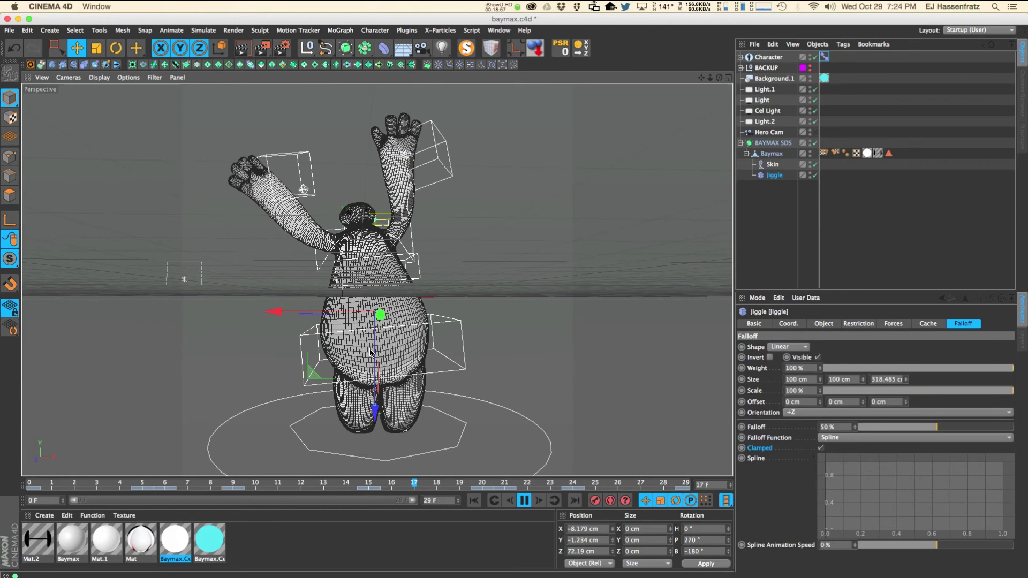
# Step: Show Jiggle's Object settings (Stiffness 40%, Structural 80%, Drag 30%) and stop playback
pyautogui.click(838, 323)
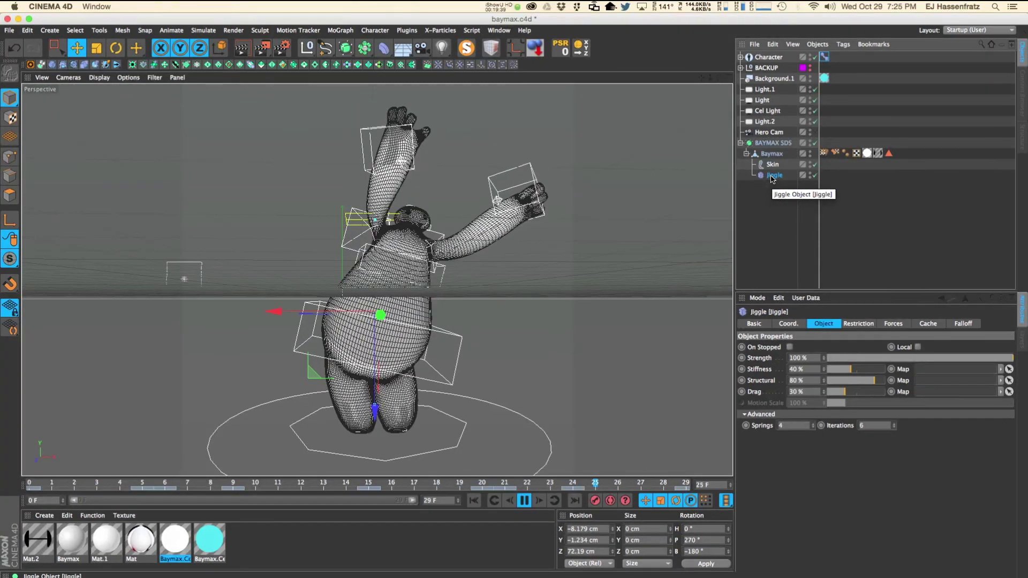
pyautogui.click(525, 500)
# Step: Switch briefly to the foam_finger_start.c4d scene, then to baymax_start.c4d
pyautogui.click(499, 30)
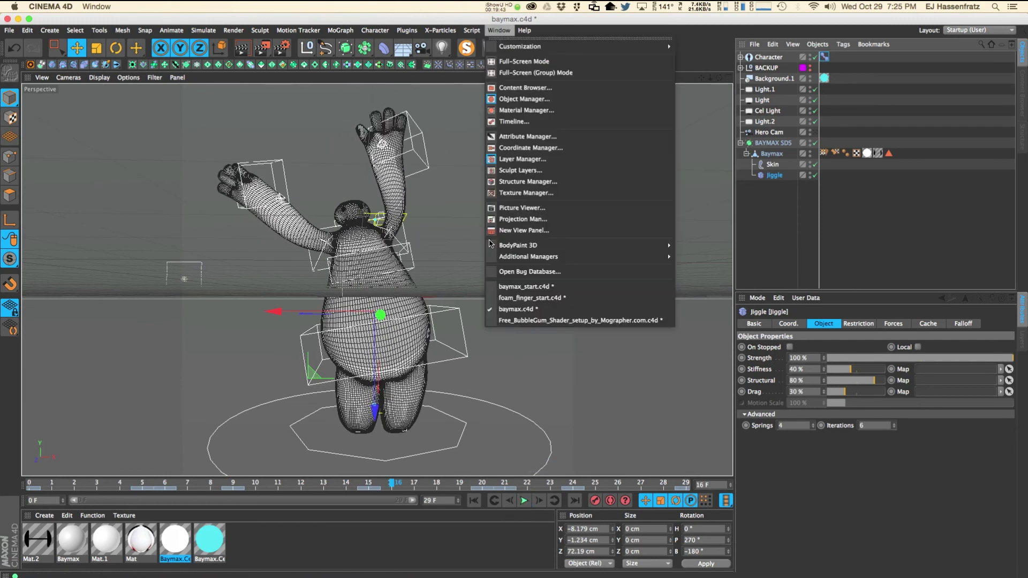
pyautogui.click(520, 297)
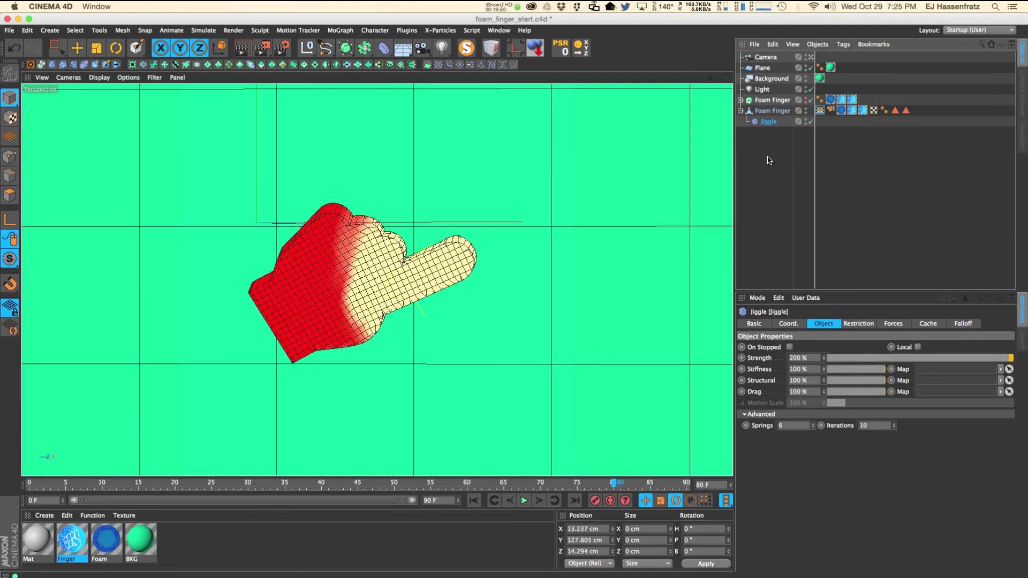
pyautogui.click(501, 31)
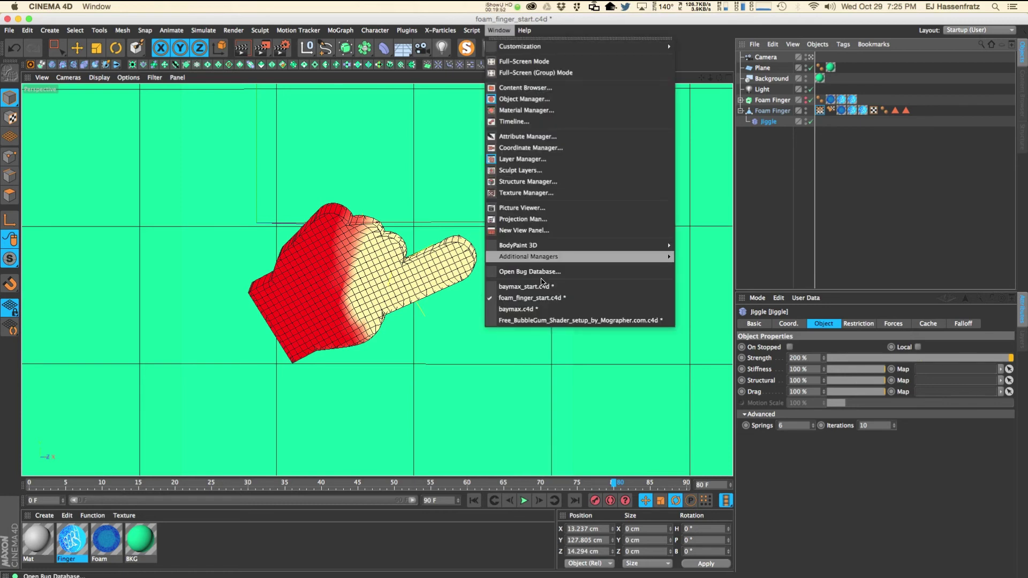
pyautogui.click(544, 308)
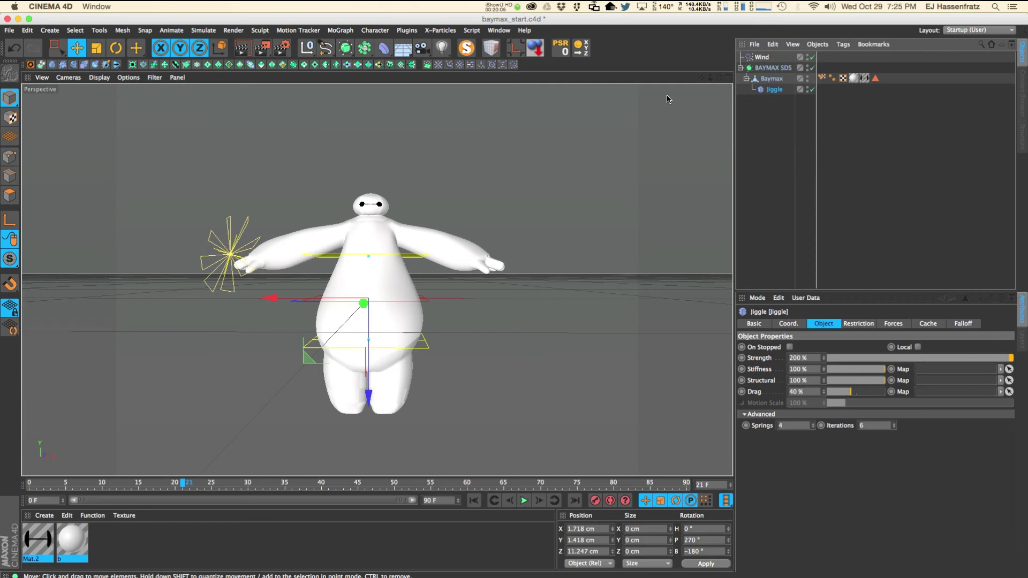
# Step: Delete the Wind object and bring up the Jiggle deformer's Forces settings
pyautogui.click(759, 58)
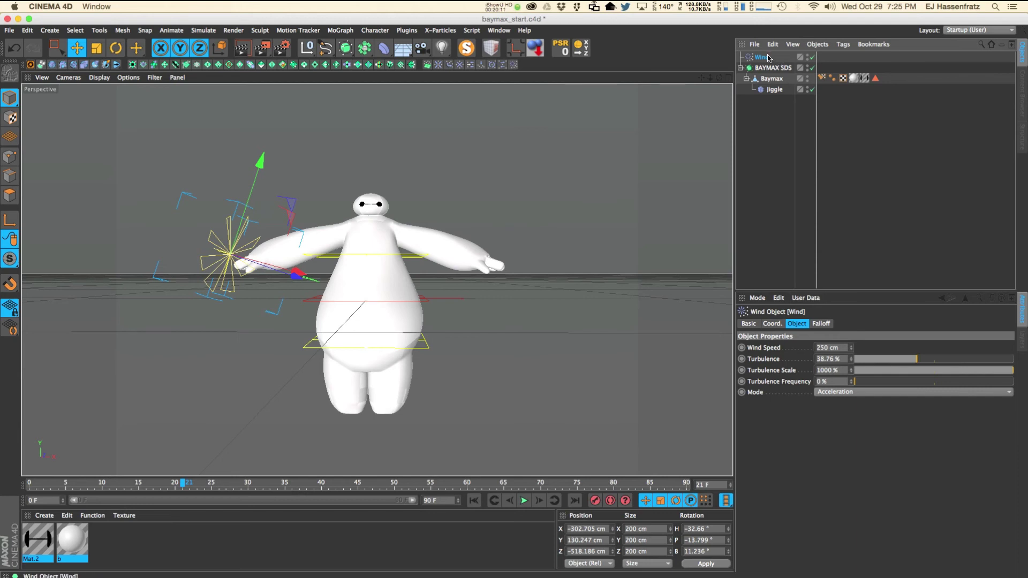
pyautogui.press('Delete')
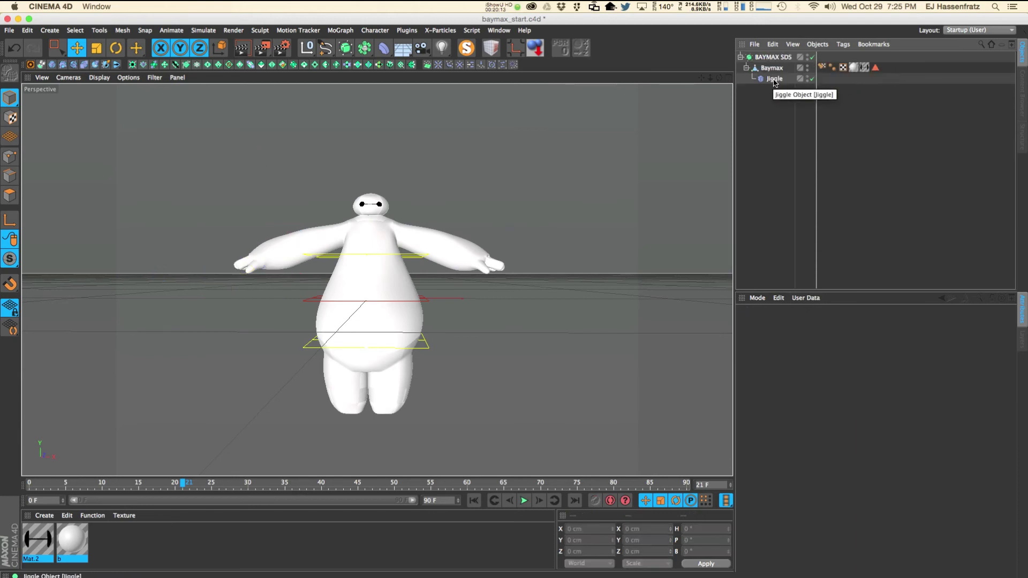
pyautogui.click(776, 79)
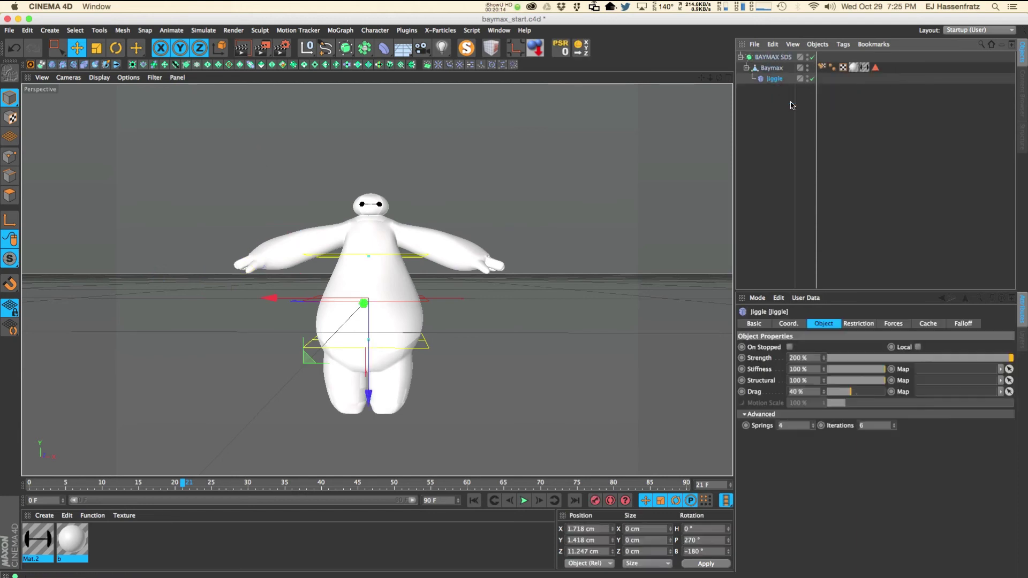
pyautogui.click(891, 325)
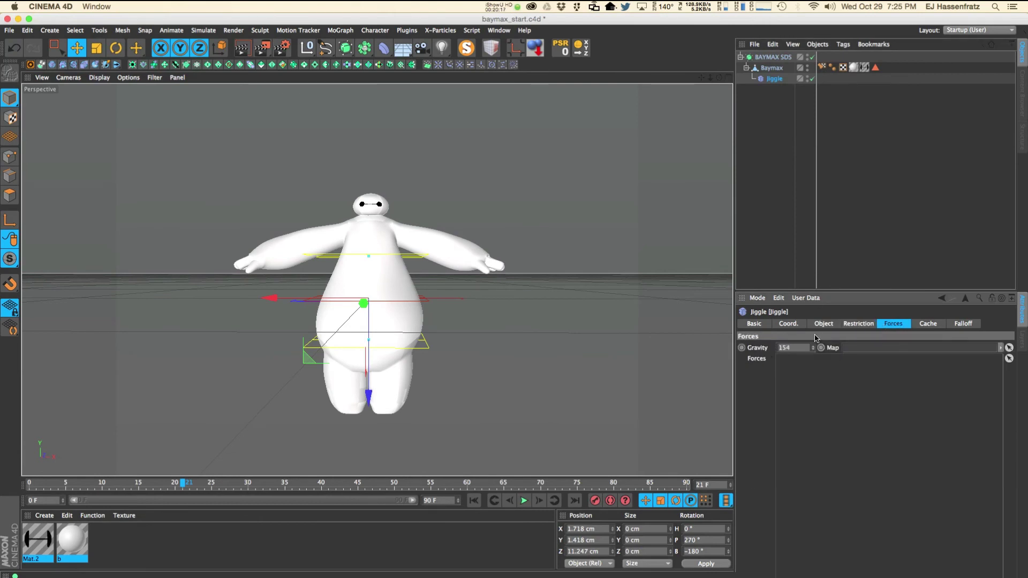
# Step: During playback, try Jiggle Gravity at 154, 293 and -500, then set it to 0
pyautogui.click(524, 501)
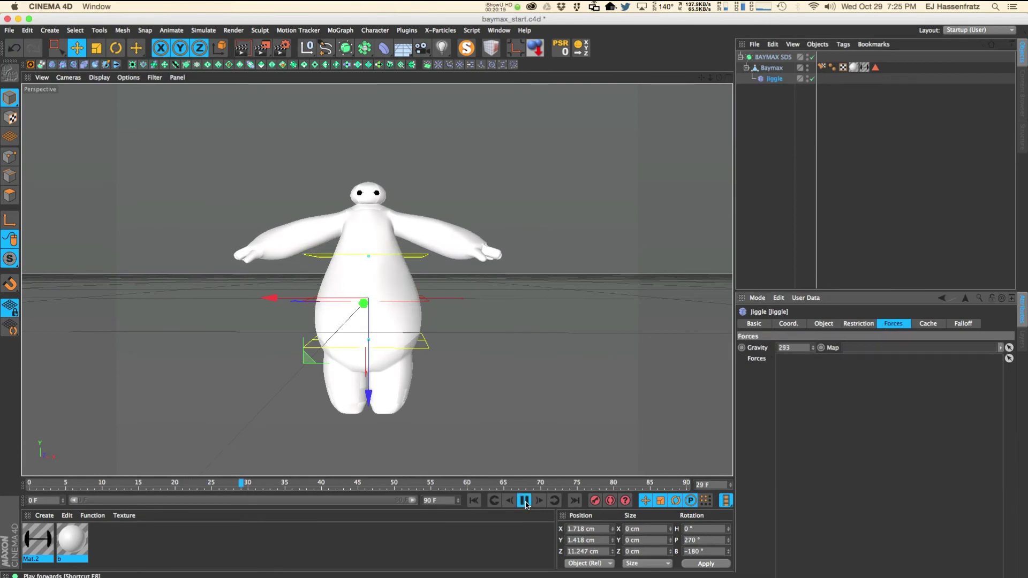
pyautogui.click(474, 501)
pyautogui.write('0')
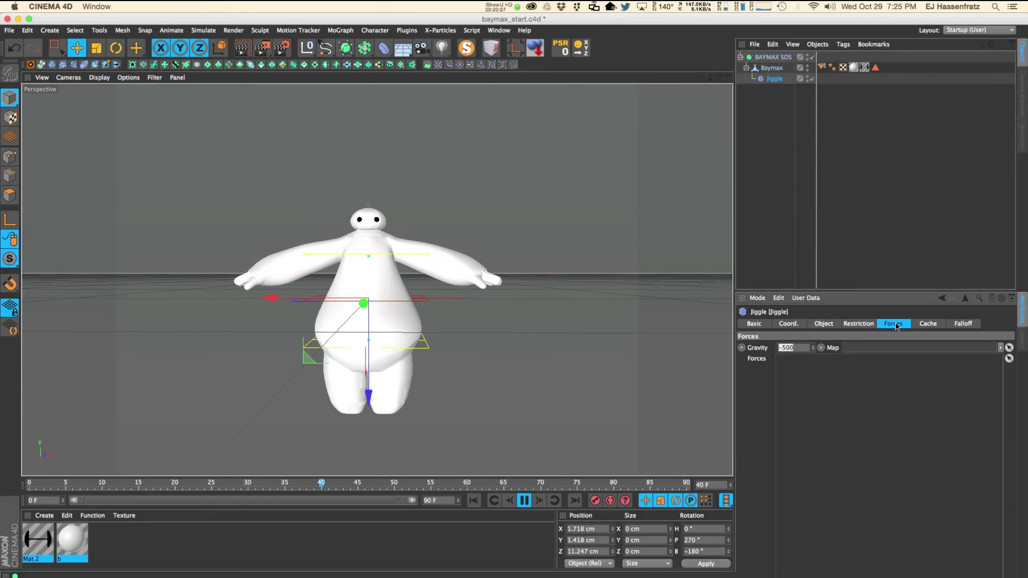
pyautogui.write('0')
pyautogui.press('Return')
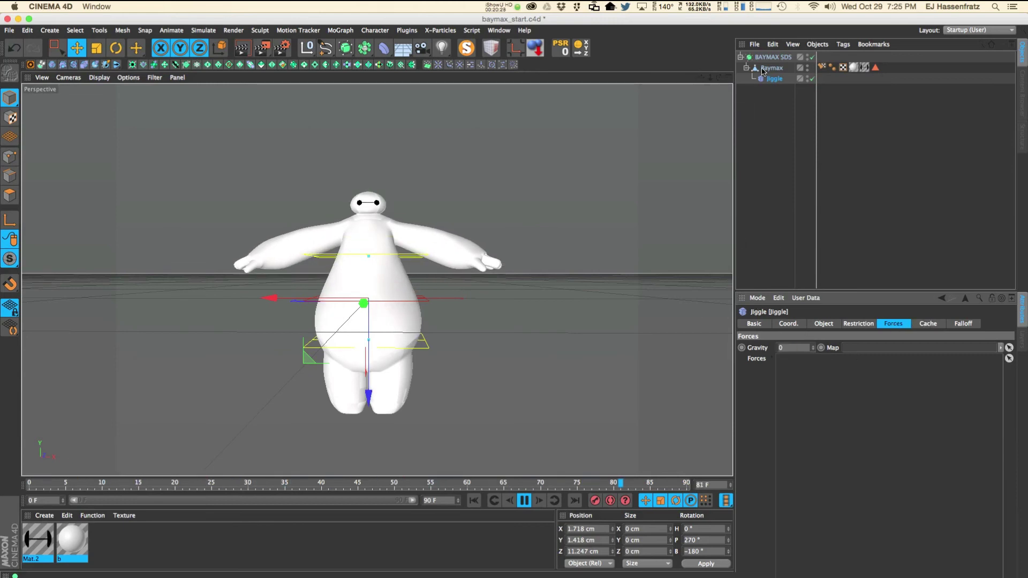
pyautogui.click(773, 56)
# Step: Spin and tilt Baymax, undo back upright, then move him up, right and down
pyautogui.press('r')
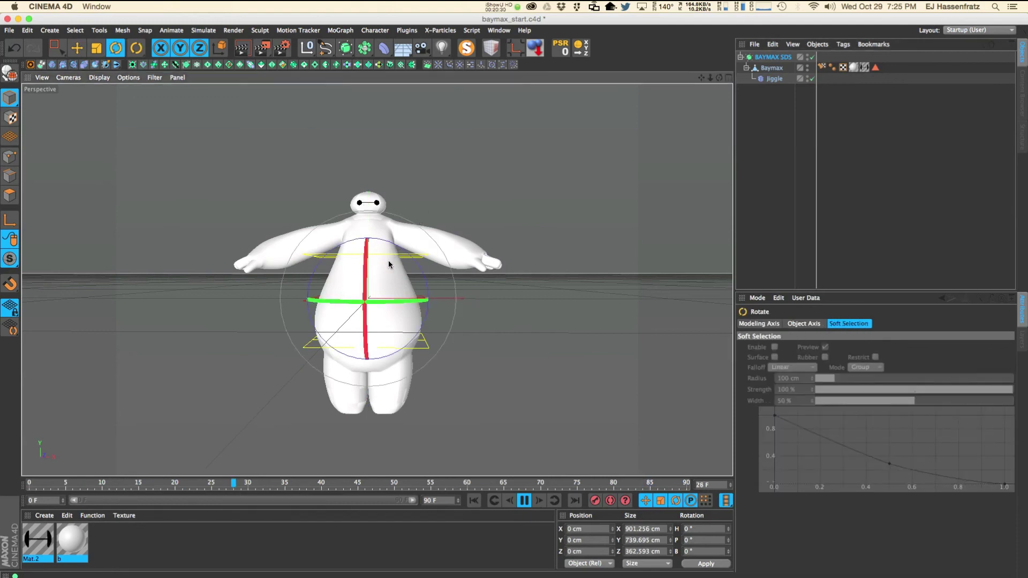
pyautogui.moveTo(419, 291); pyautogui.dragTo(401, 290)
pyautogui.moveTo(454, 288); pyautogui.dragTo(413, 276)
pyautogui.press('super+z')
pyautogui.press('e')
pyautogui.moveTo(390, 244); pyautogui.dragTo(375, 289)
# Step: Undo a free tumble, then rock Baymax during playback, ending at H 2.302°, P 6.018°, B -0.08°
pyautogui.press('r')
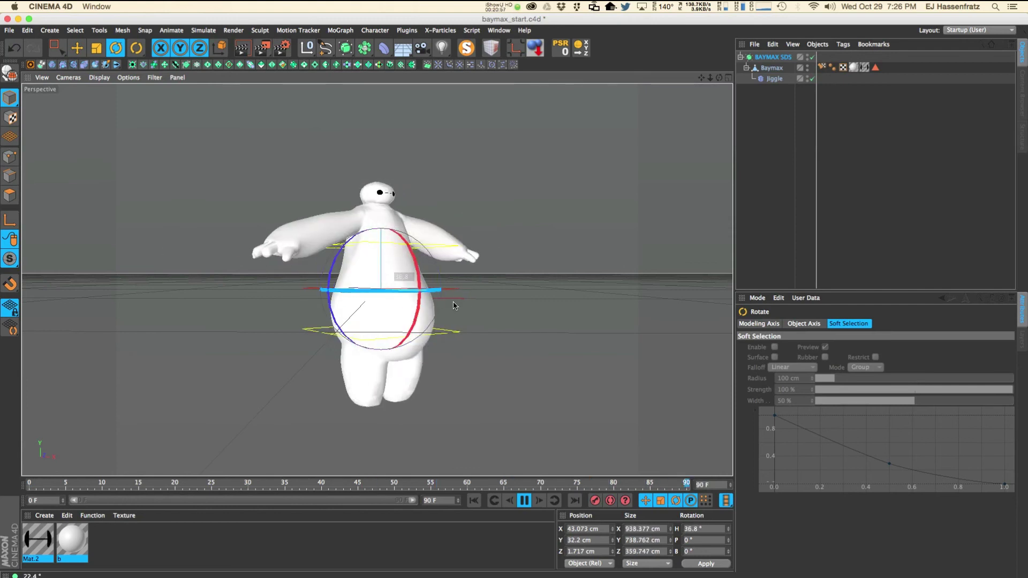
pyautogui.moveTo(379, 253); pyautogui.dragTo(391, 272)
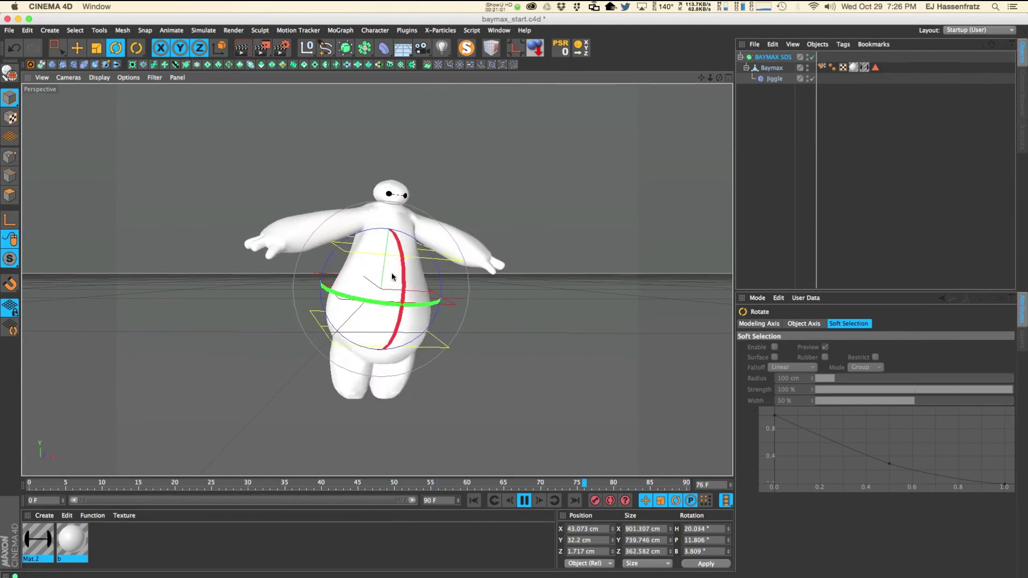
pyautogui.press('e')
pyautogui.hotkey('ctrl', 'z')
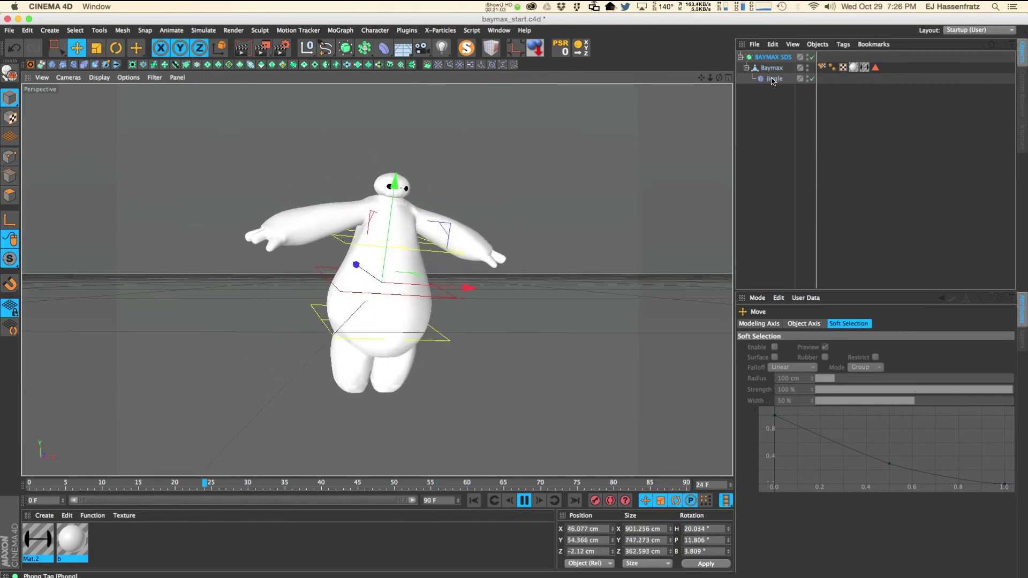
pyautogui.hotkey('ctrl', 'z')
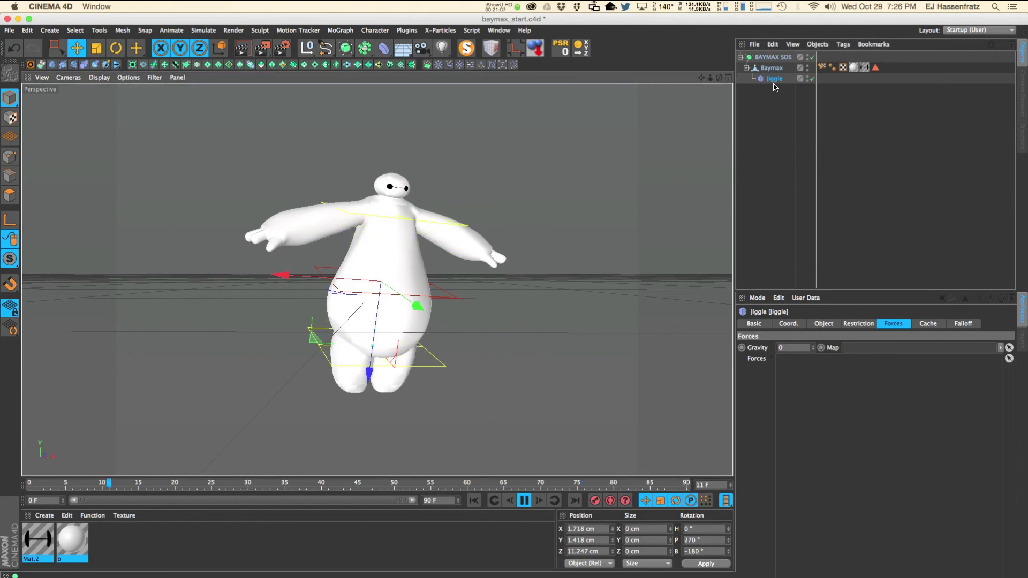
pyautogui.click(396, 260)
pyautogui.press('r')
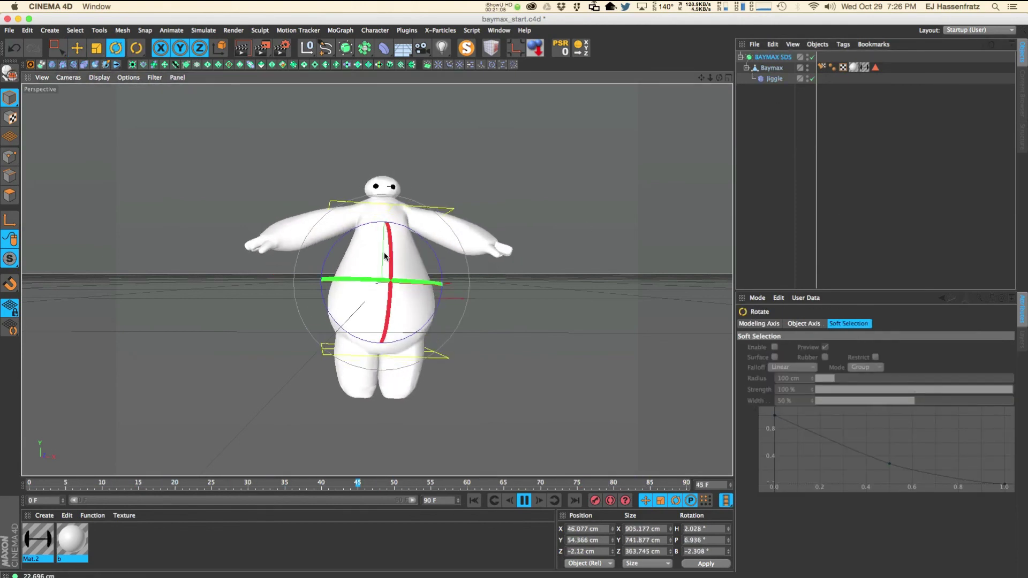
pyautogui.moveTo(423, 252)
pyautogui.mouseDown()
pyautogui.moveTo(431, 244)
pyautogui.moveTo(428, 261)
pyautogui.moveTo(419, 255)
pyautogui.moveTo(424, 239)
pyautogui.moveTo(434, 255)
pyautogui.mouseUp()
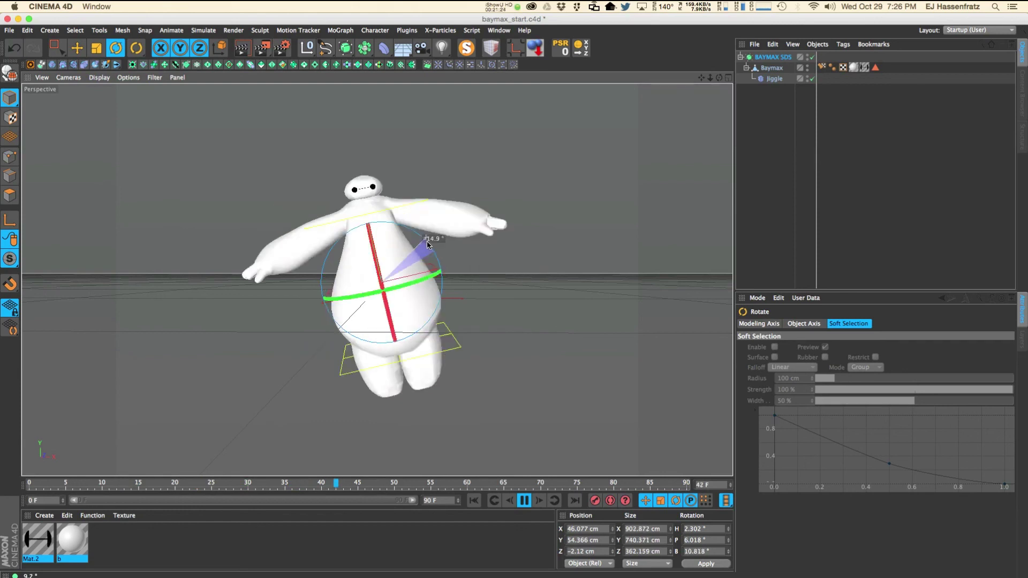
pyautogui.moveTo(433, 254); pyautogui.dragTo(433, 254)
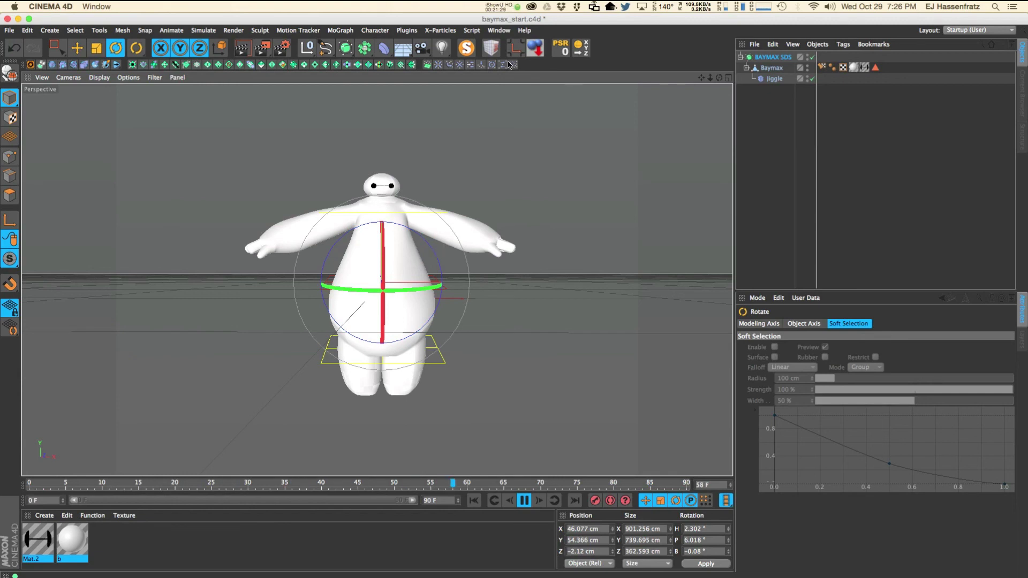
# Step: Switch to foam_finger_start.c4d and select the finger's Jiggle deformer, showing Gravity 0
pyautogui.click(503, 33)
pyautogui.click(525, 294)
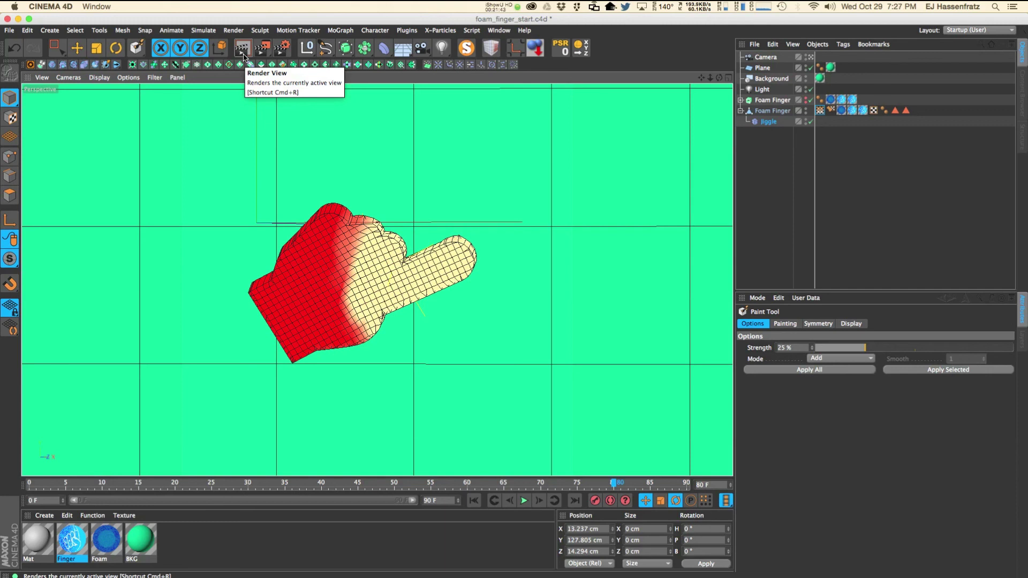
pyautogui.click(76, 47)
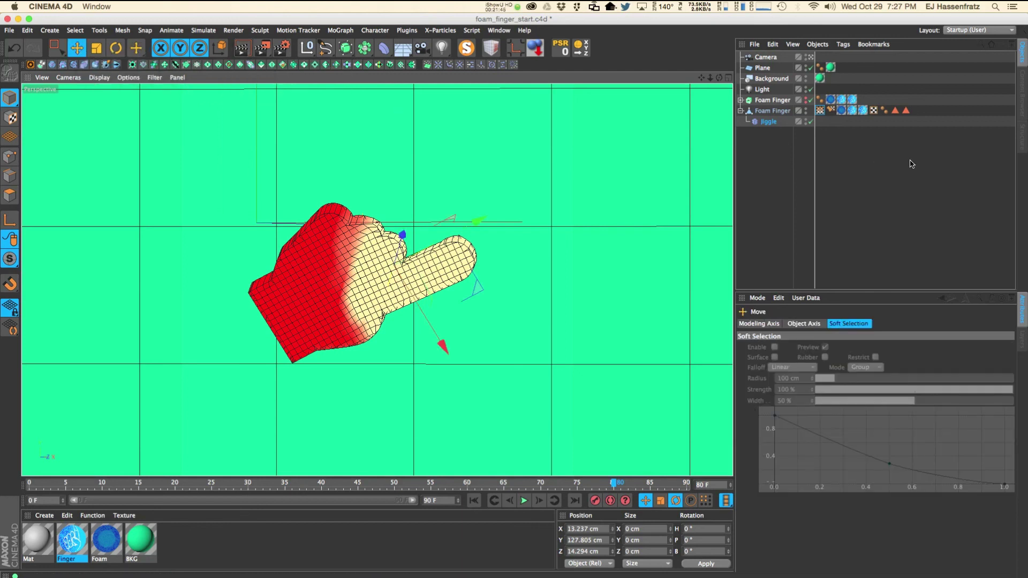
pyautogui.click(771, 122)
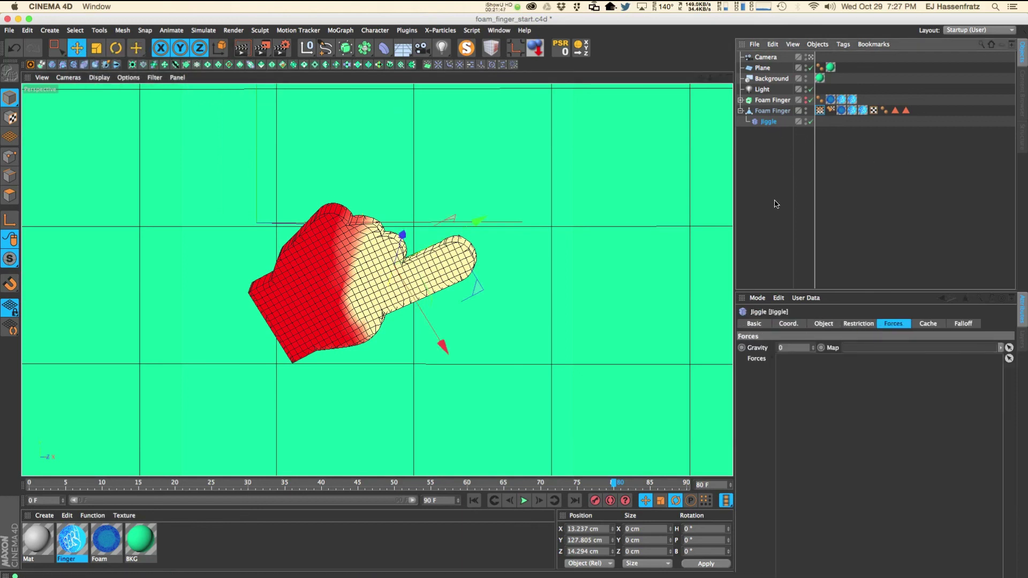